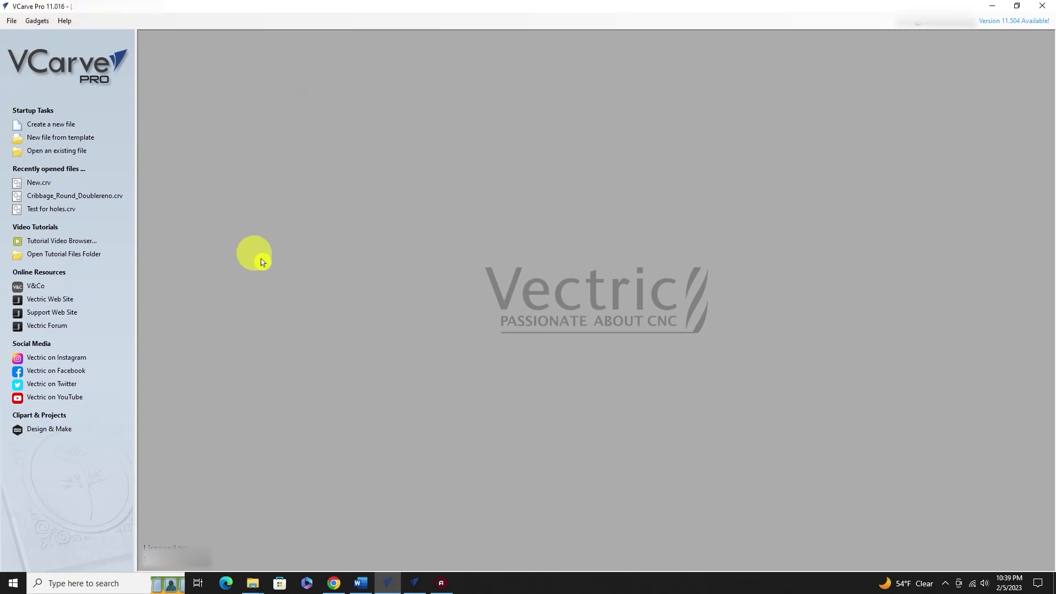
# Create a new 4 by 4 inch job with the default setup and view the tool database from the toolpath commands.
pyautogui.click(58, 124)
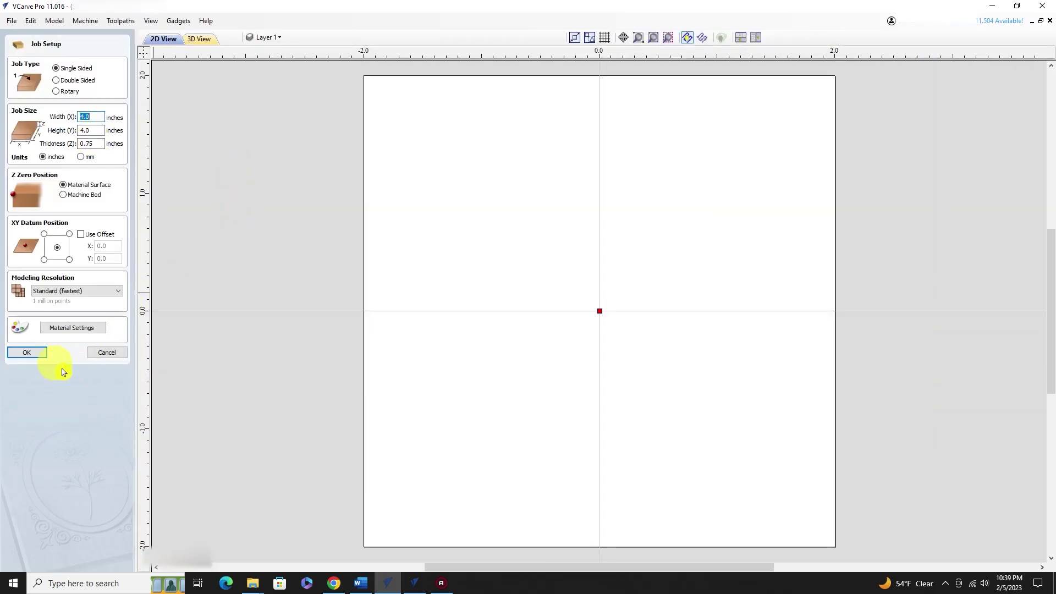
pyautogui.click(27, 352)
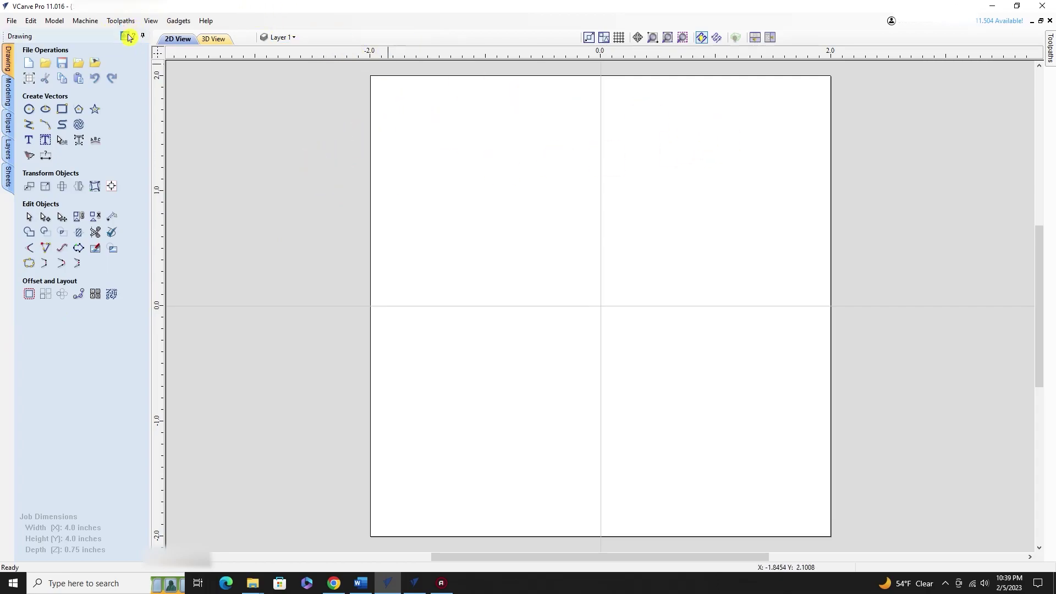
pyautogui.click(126, 36)
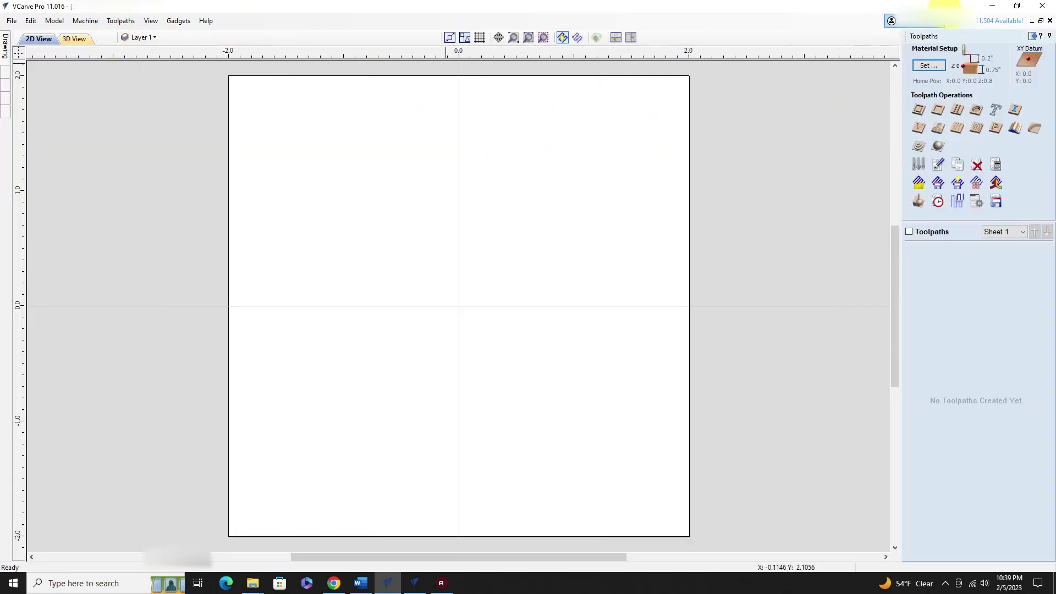
pyautogui.click(918, 165)
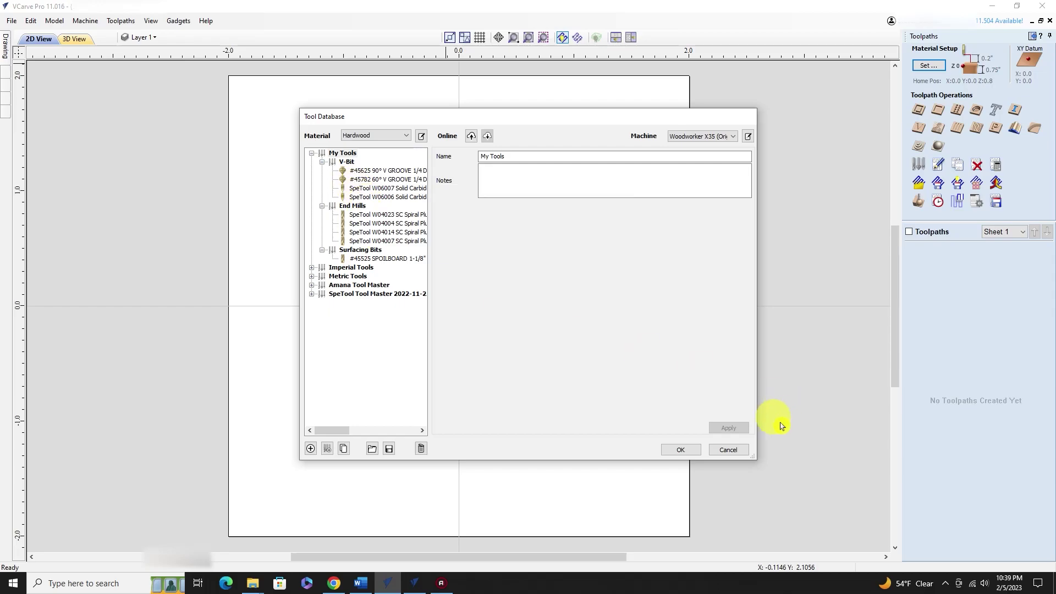
pyautogui.click(717, 451)
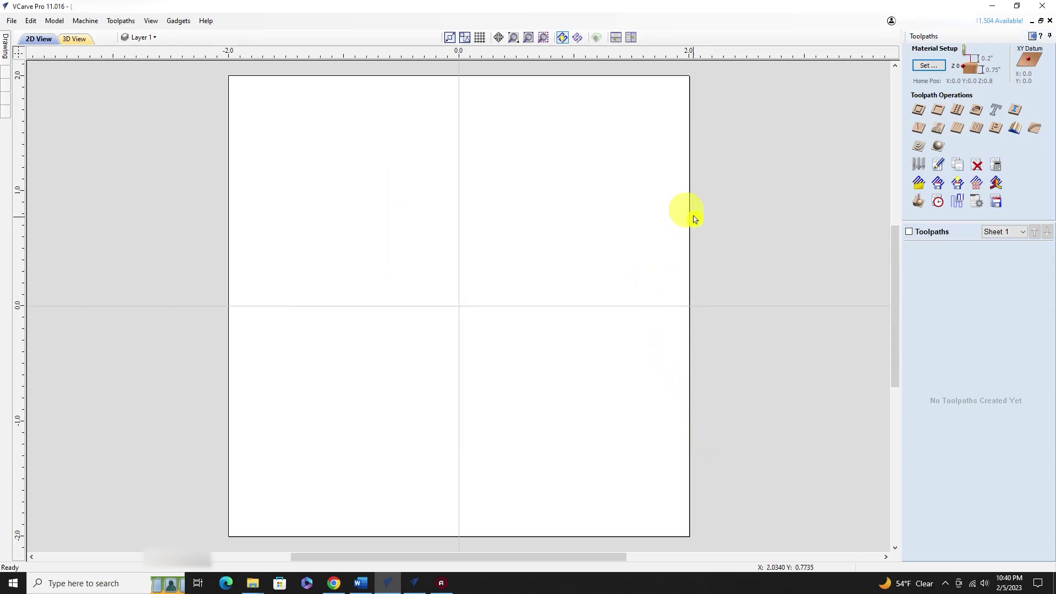
# Switch to VCarve Pro 11.504, create a new 30 by 20 inch job with the default setup, and show the toolpath commands.
pyautogui.click(415, 583)
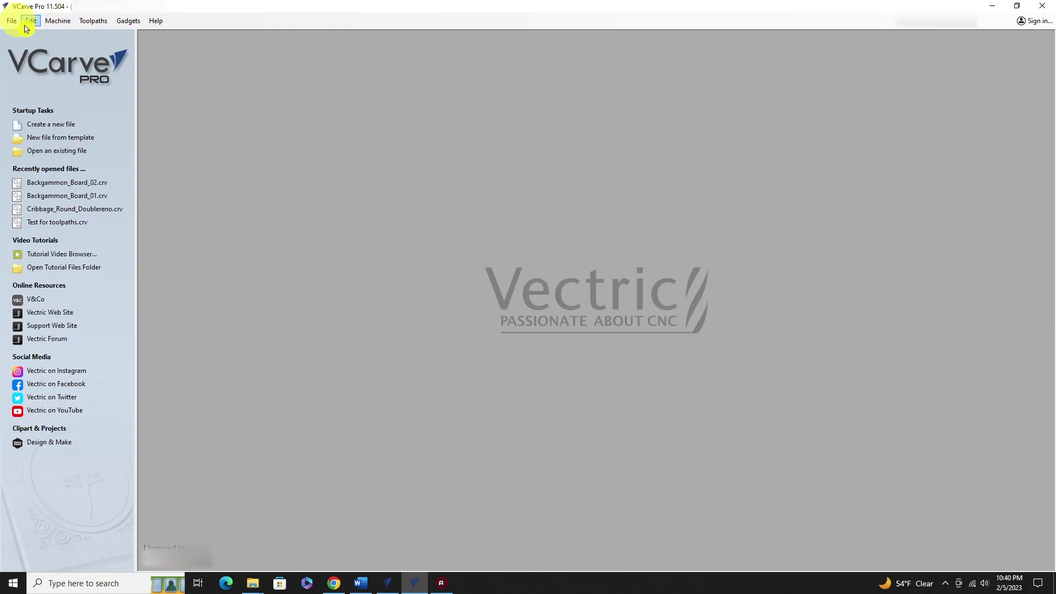
pyautogui.click(45, 125)
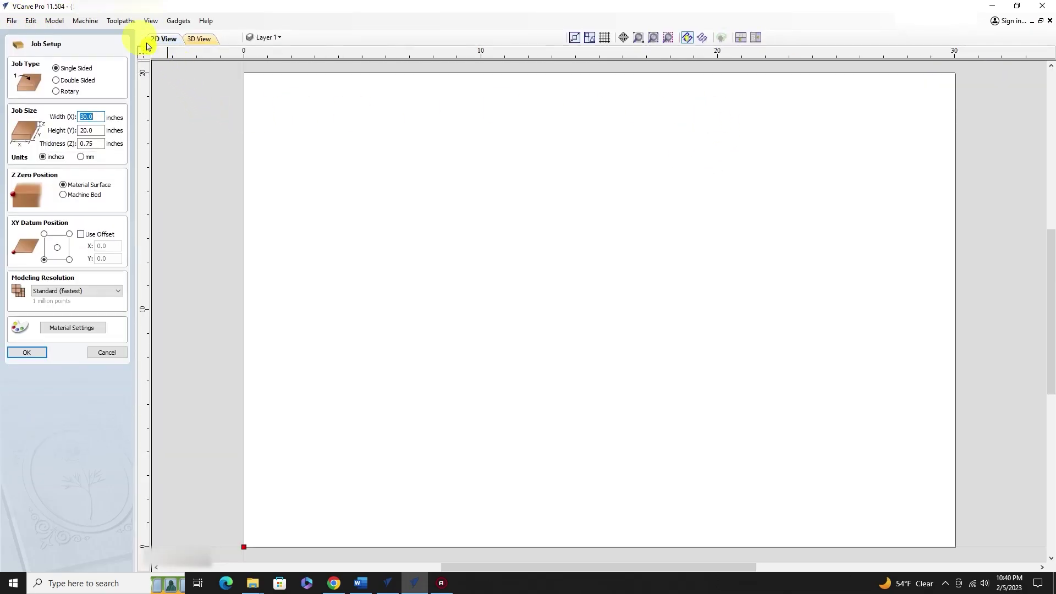
pyautogui.click(28, 352)
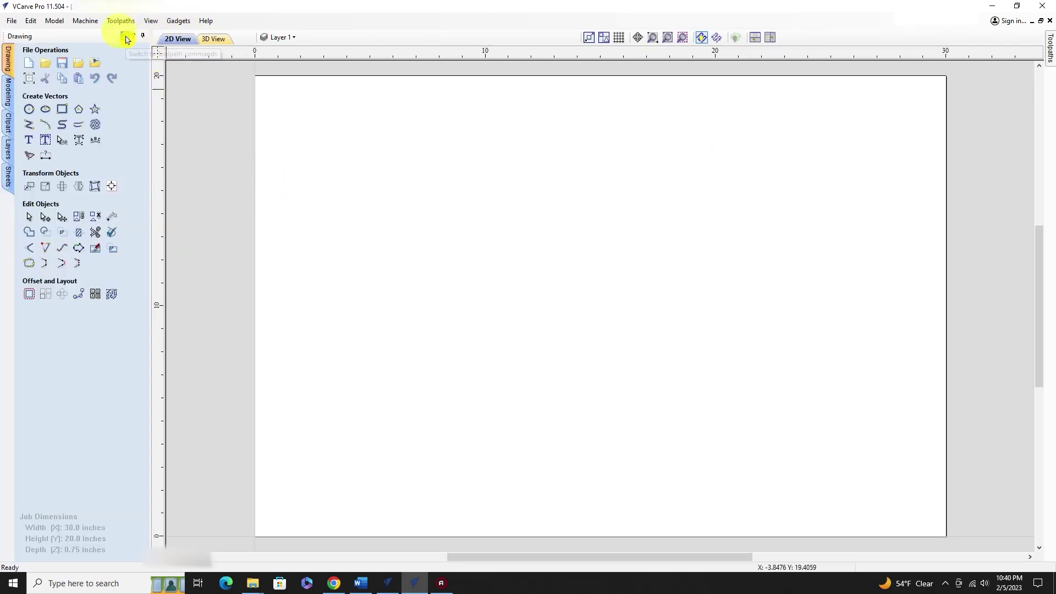
pyautogui.click(126, 37)
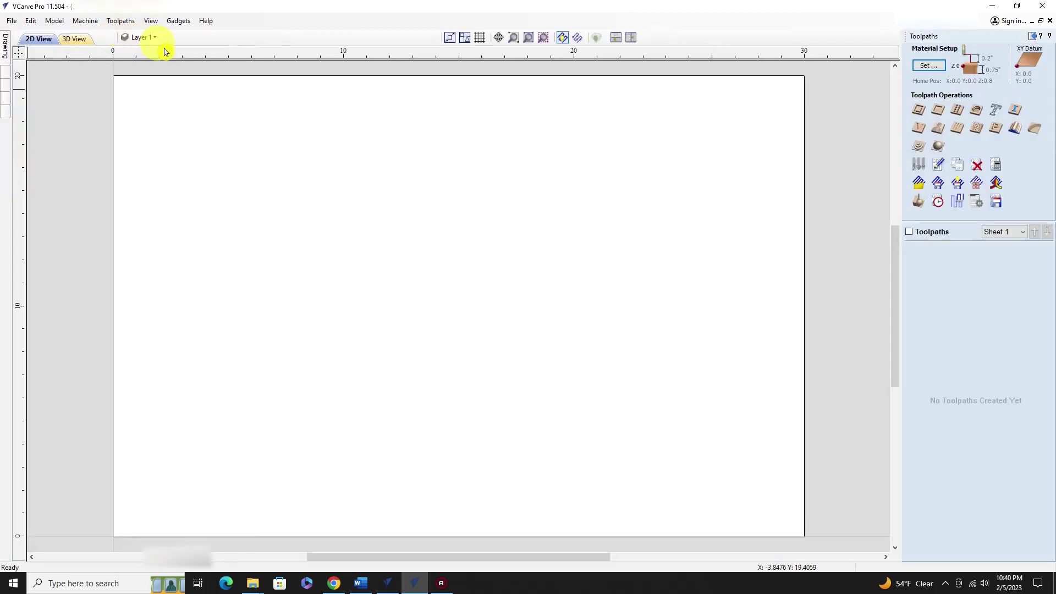
# Examine the Imperial Tools and Metric Tools groups in the tool database, and close it without changes.
pyautogui.click(918, 165)
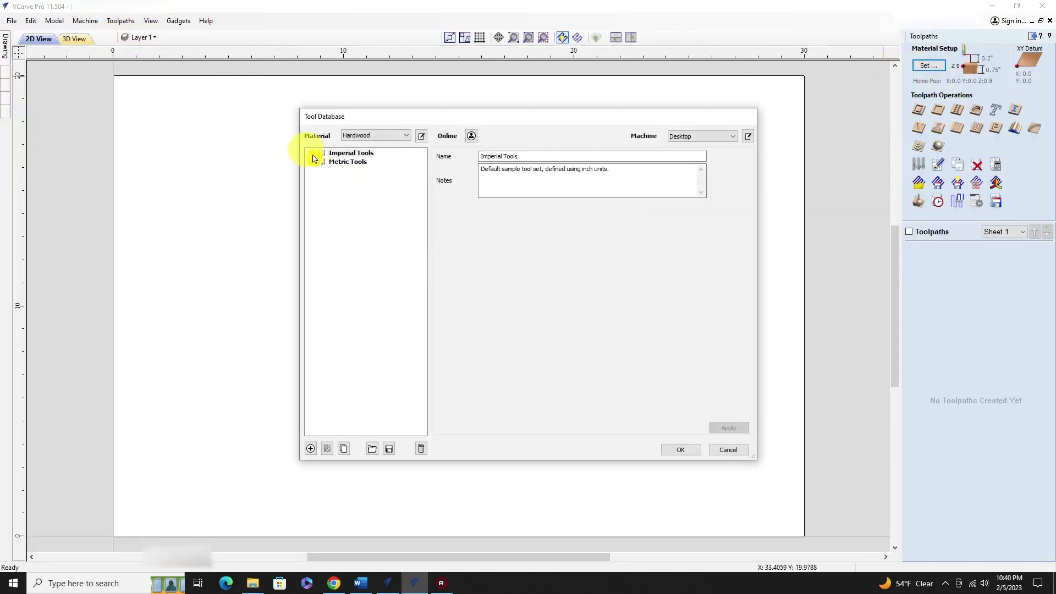
pyautogui.click(311, 154)
pyautogui.click(311, 154)
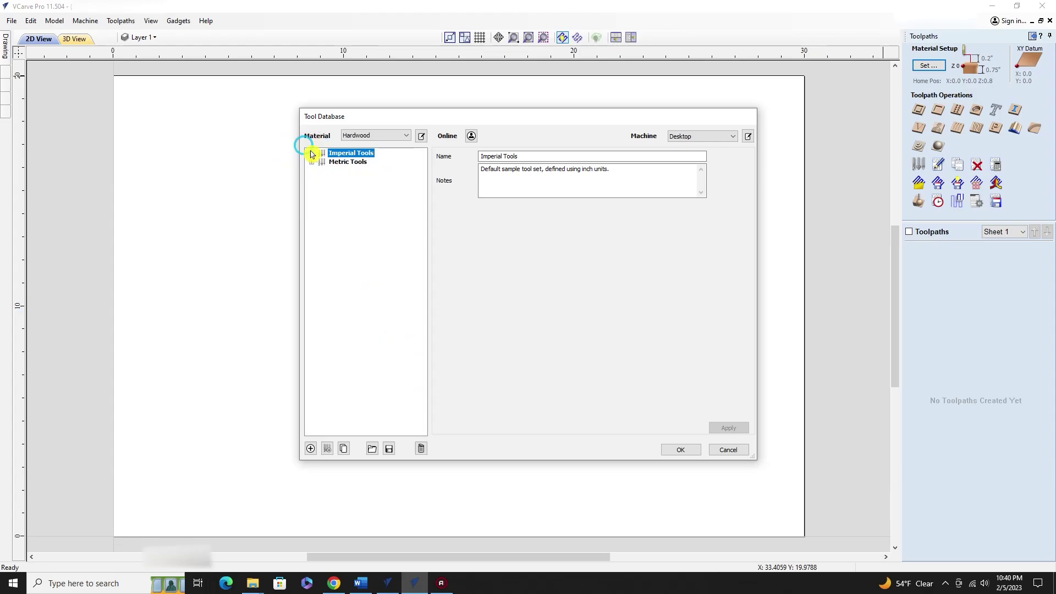
pyautogui.click(312, 162)
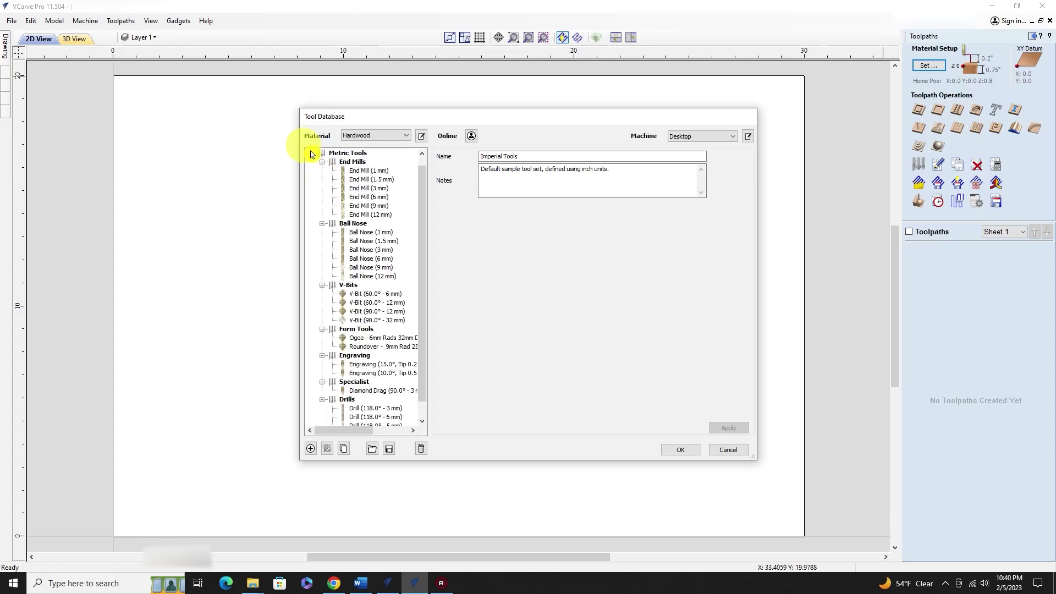
pyautogui.click(311, 154)
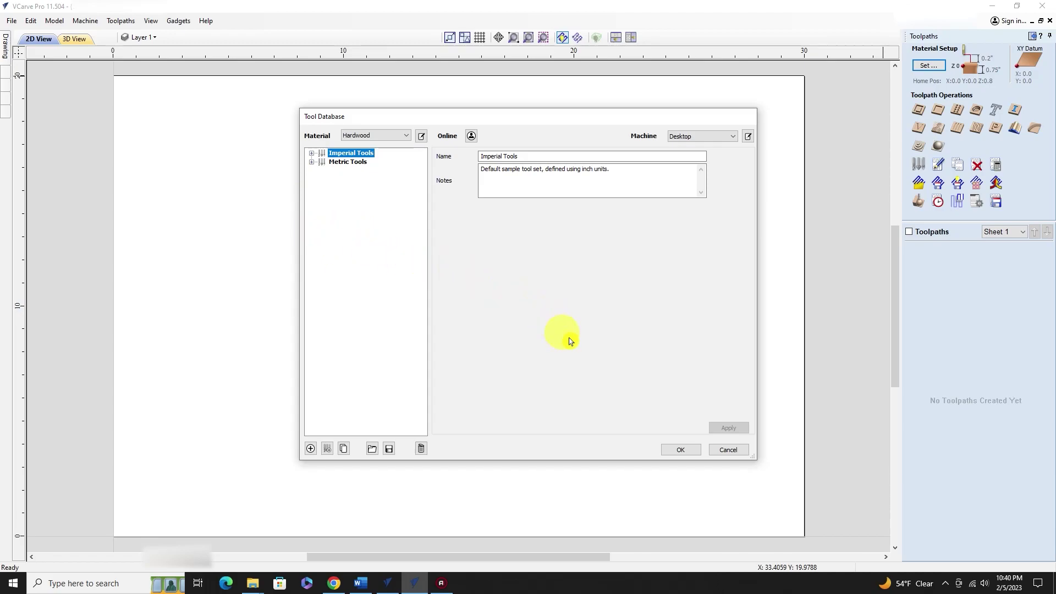
pyautogui.click(737, 451)
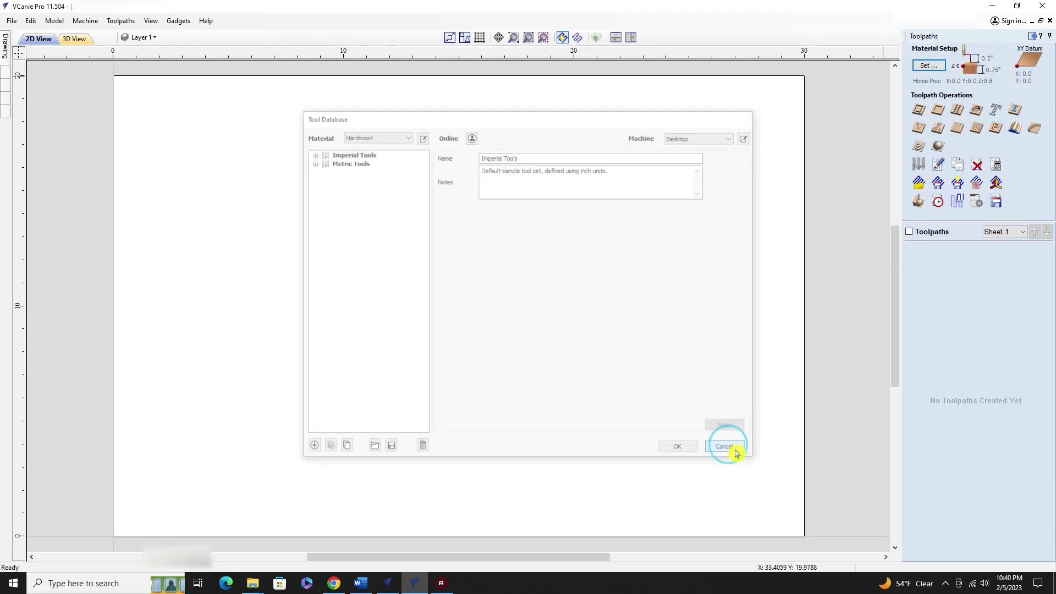
pyautogui.click(544, 317)
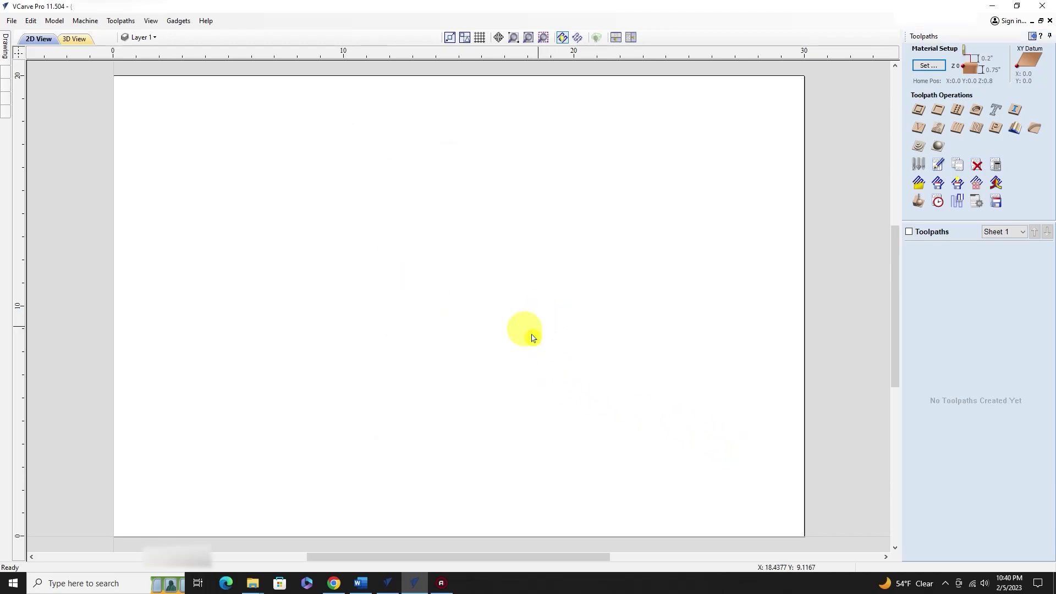
# Switch back to VCarve Pro 11.016, review the tool groups in its tool database, and close it discarding any changes.
pyautogui.click(388, 583)
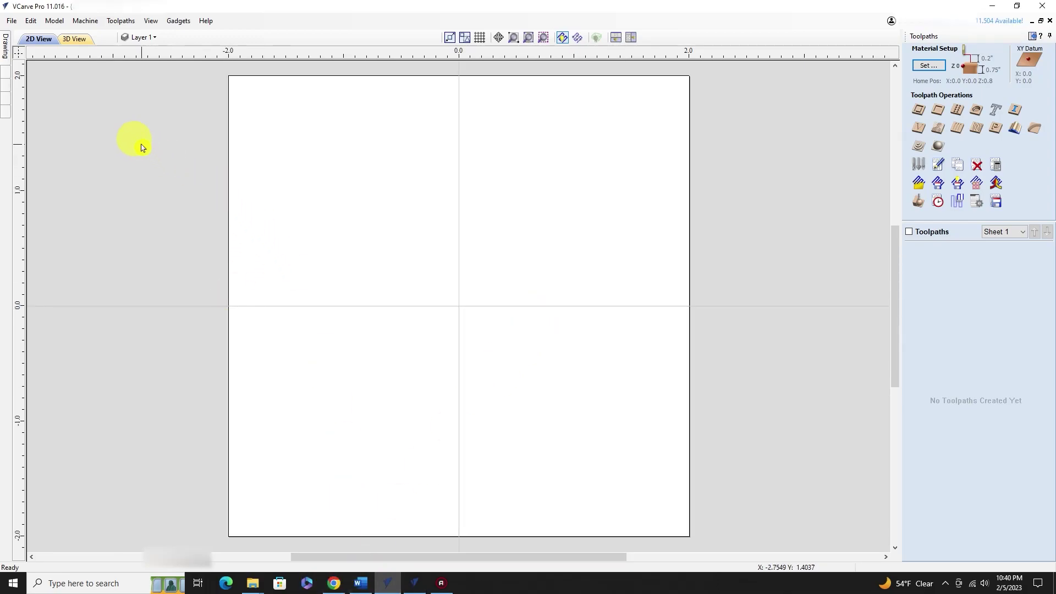
pyautogui.click(917, 164)
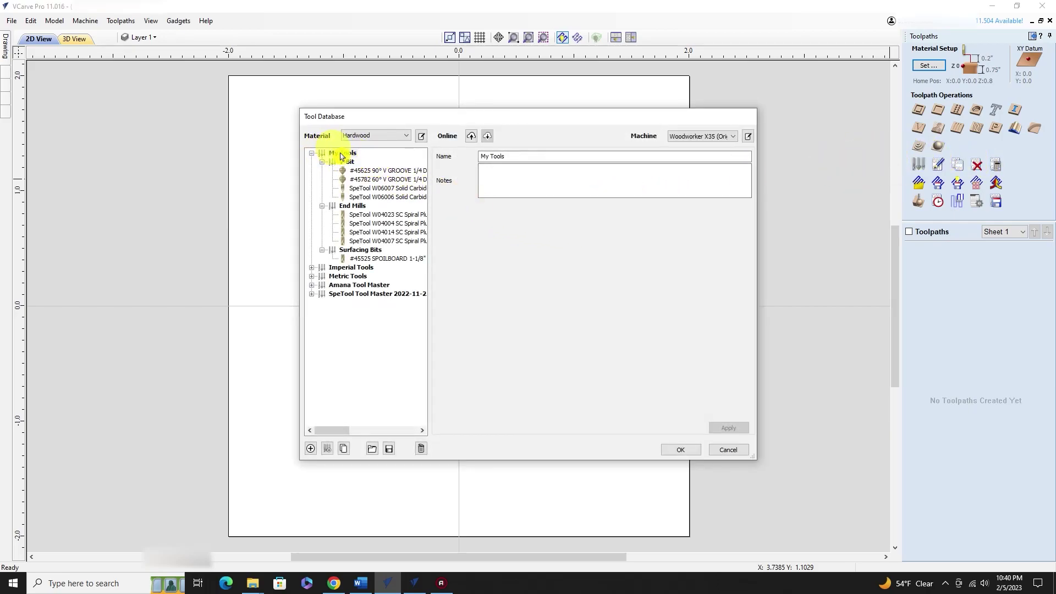
pyautogui.click(312, 154)
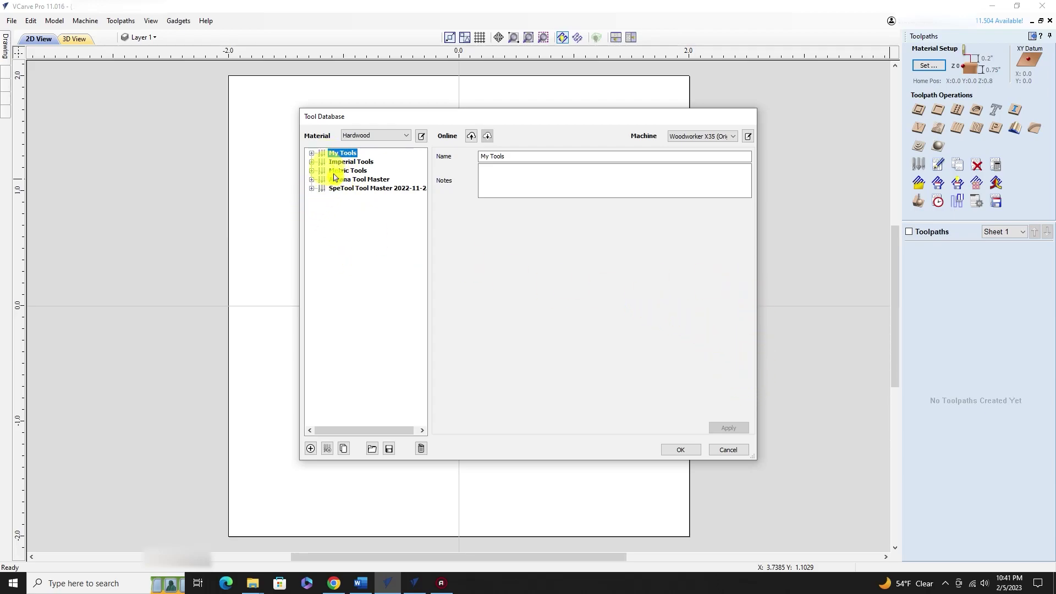
pyautogui.click(727, 450)
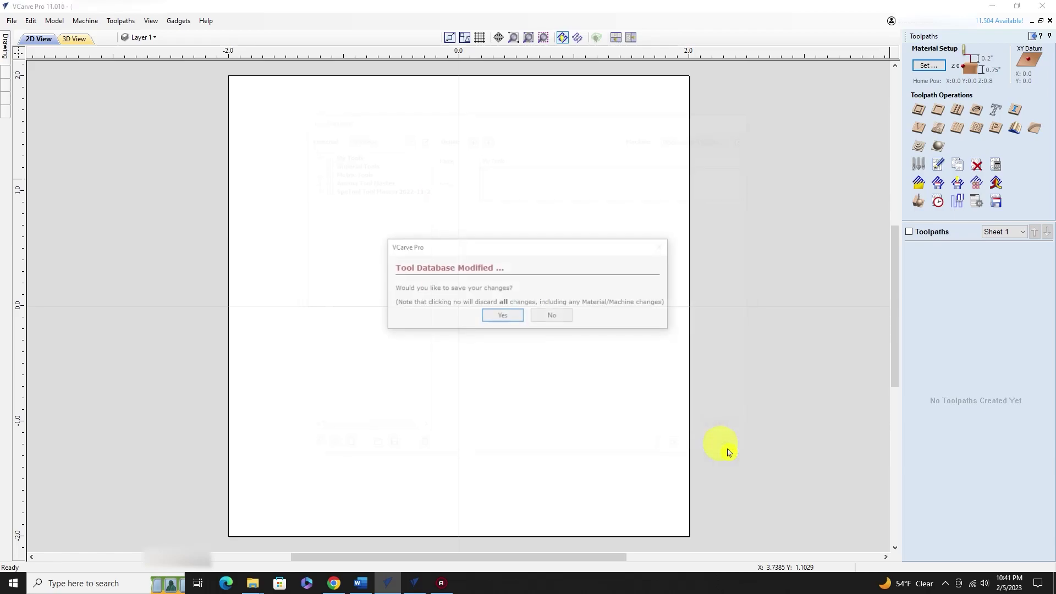
pyautogui.click(553, 317)
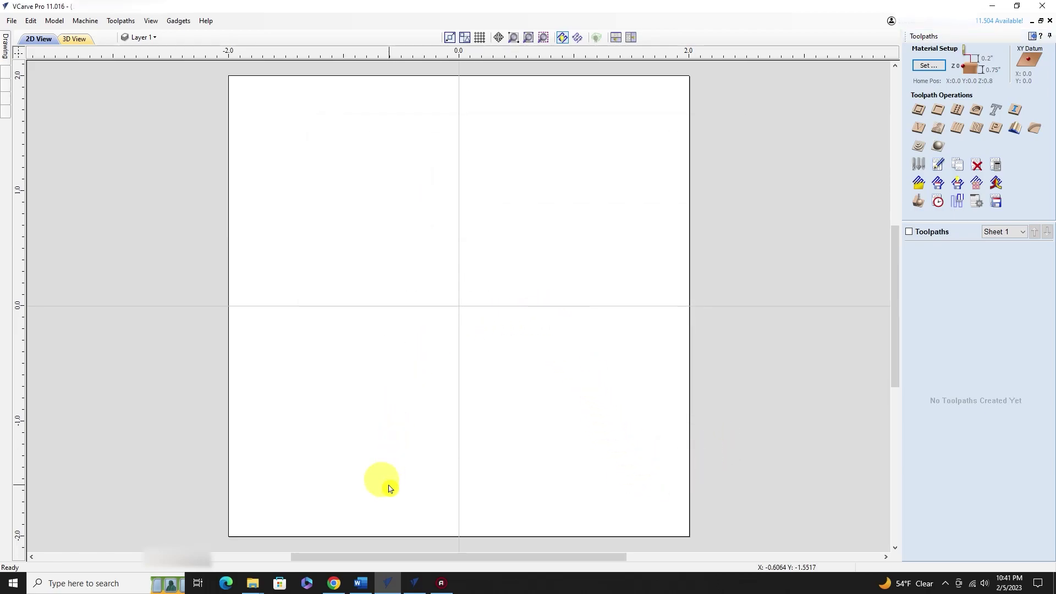
# Open the application data folder, examine the tool database files in Backups\ToolDatabase, and close the folder window.
pyautogui.click(7, 22)
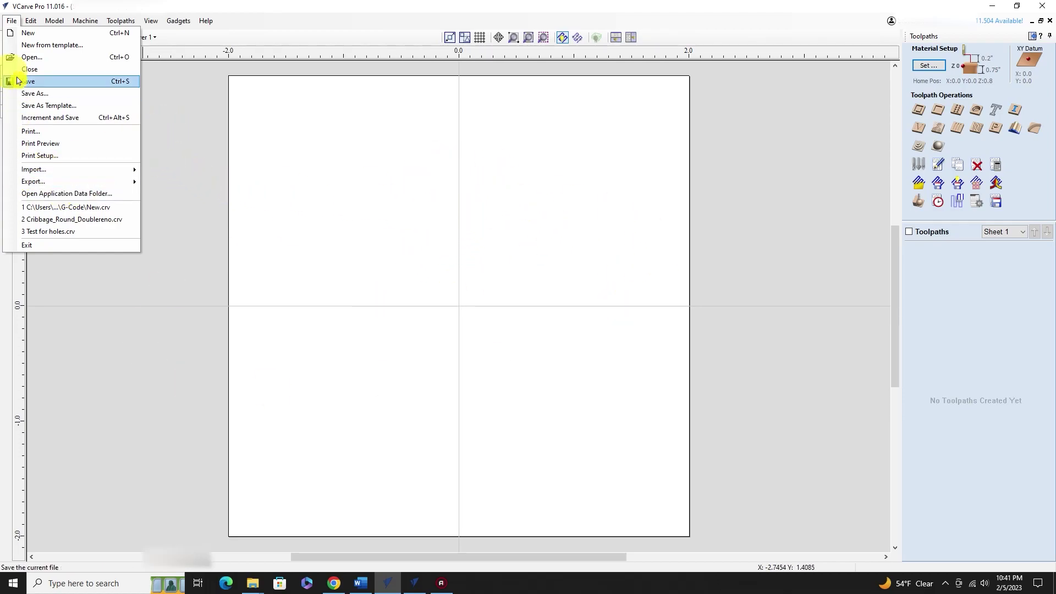
pyautogui.click(57, 193)
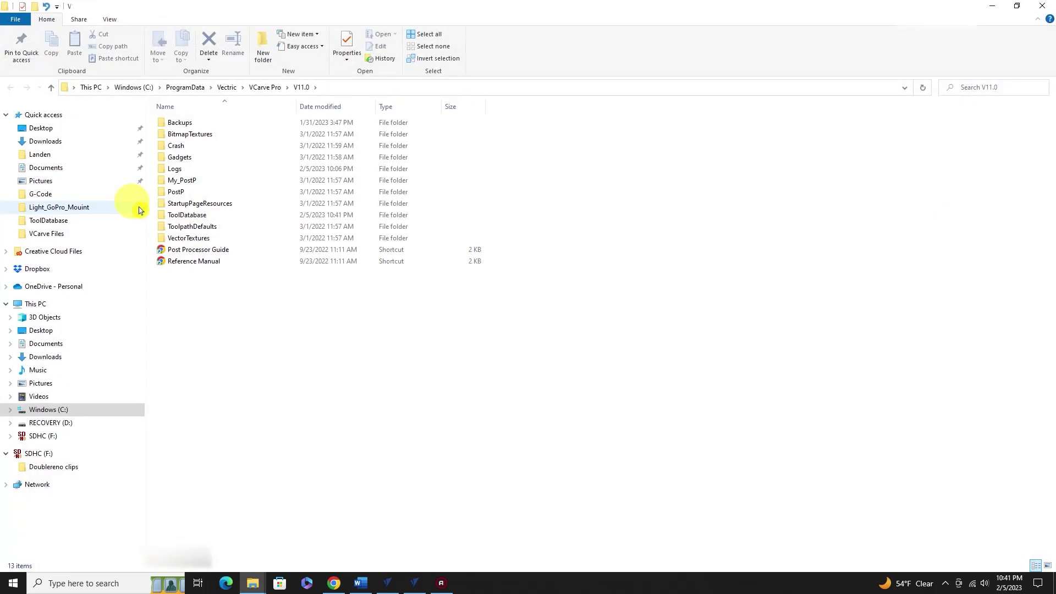
pyautogui.click(179, 124)
pyautogui.doubleClick(179, 126)
pyautogui.click(182, 138)
pyautogui.doubleClick(183, 137)
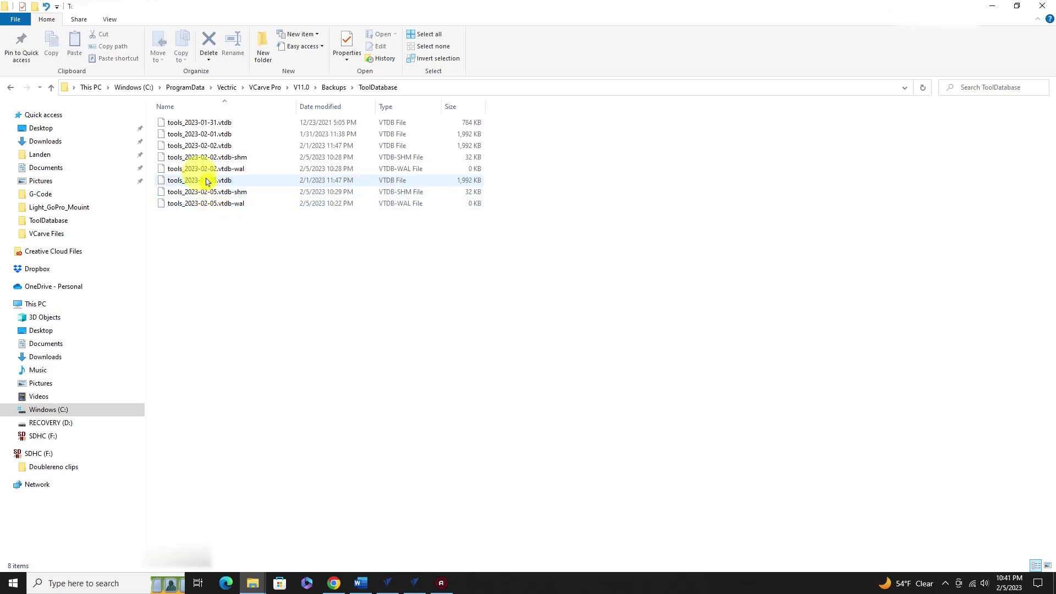
pyautogui.click(9, 89)
pyautogui.click(10, 88)
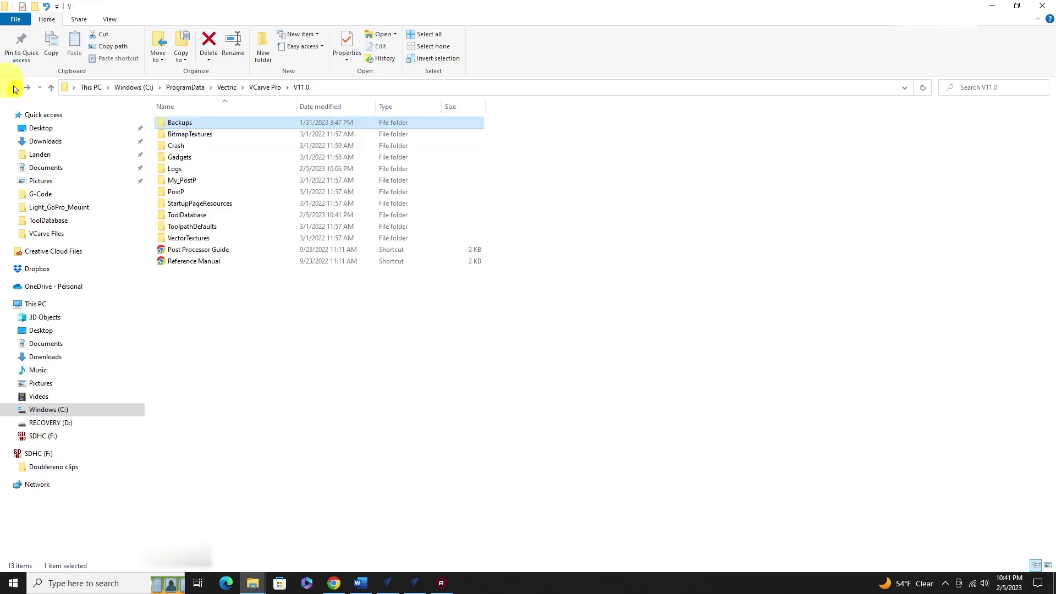
pyautogui.click(1033, 6)
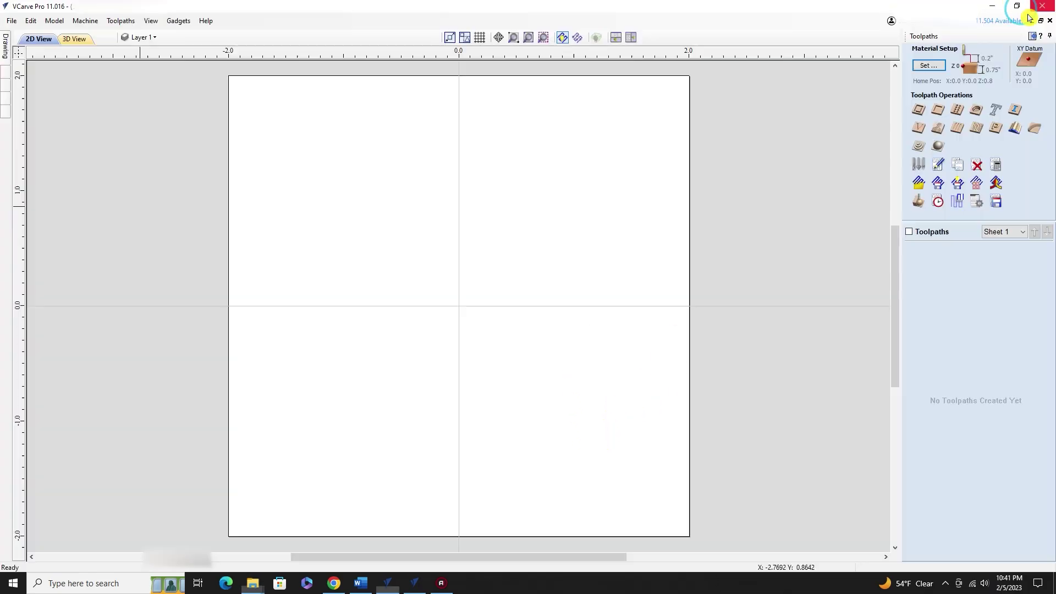
# Reopen the application data folder, browse again to the ToolDatabase folder inside Backups, and close the window.
pyautogui.click(11, 21)
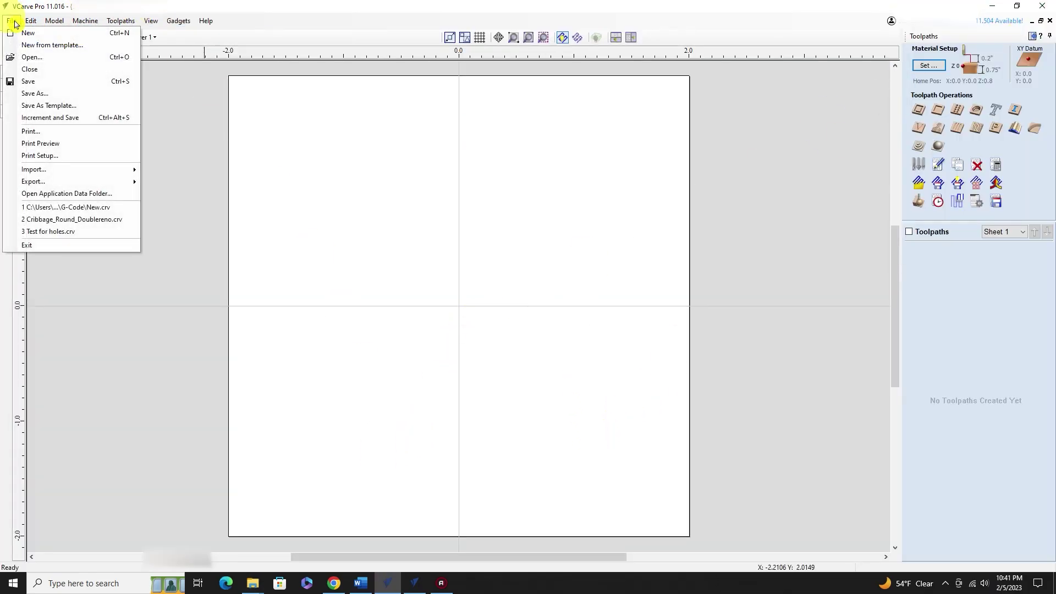
pyautogui.click(66, 196)
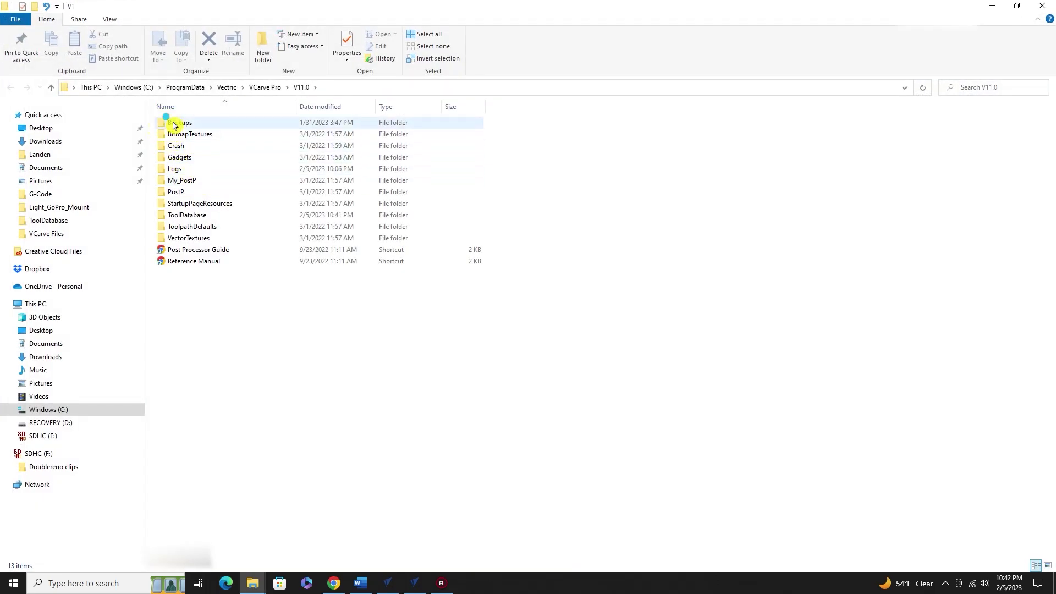
pyautogui.doubleClick(173, 124)
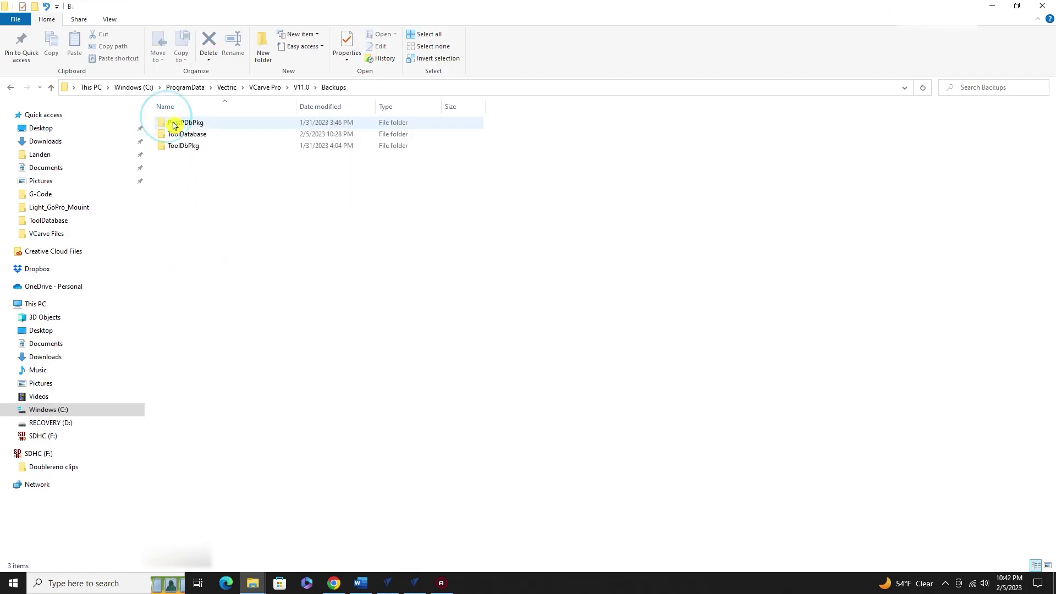
pyautogui.click(185, 137)
pyautogui.doubleClick(184, 136)
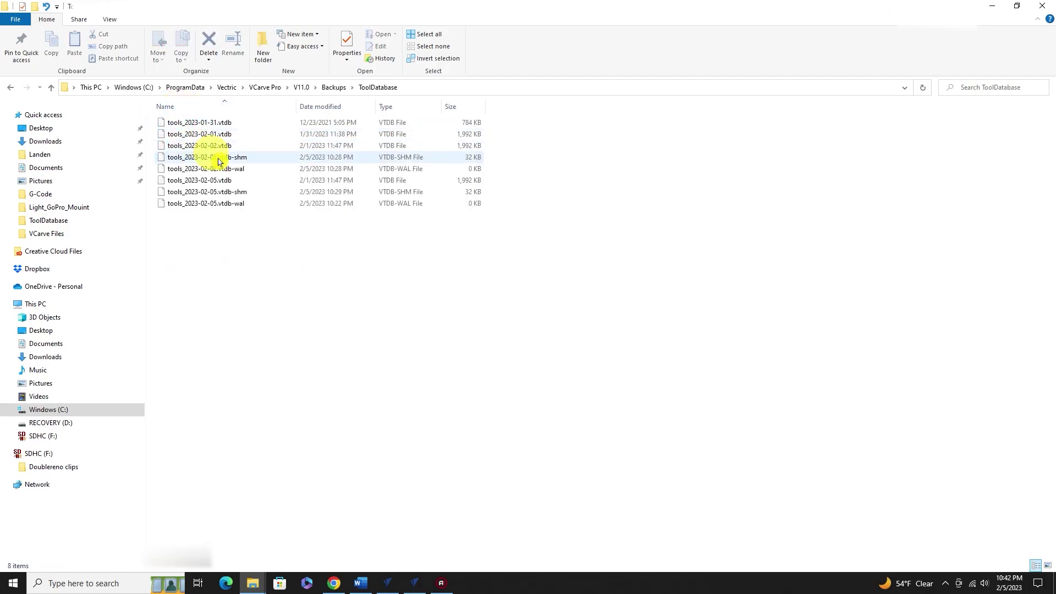
pyautogui.click(11, 88)
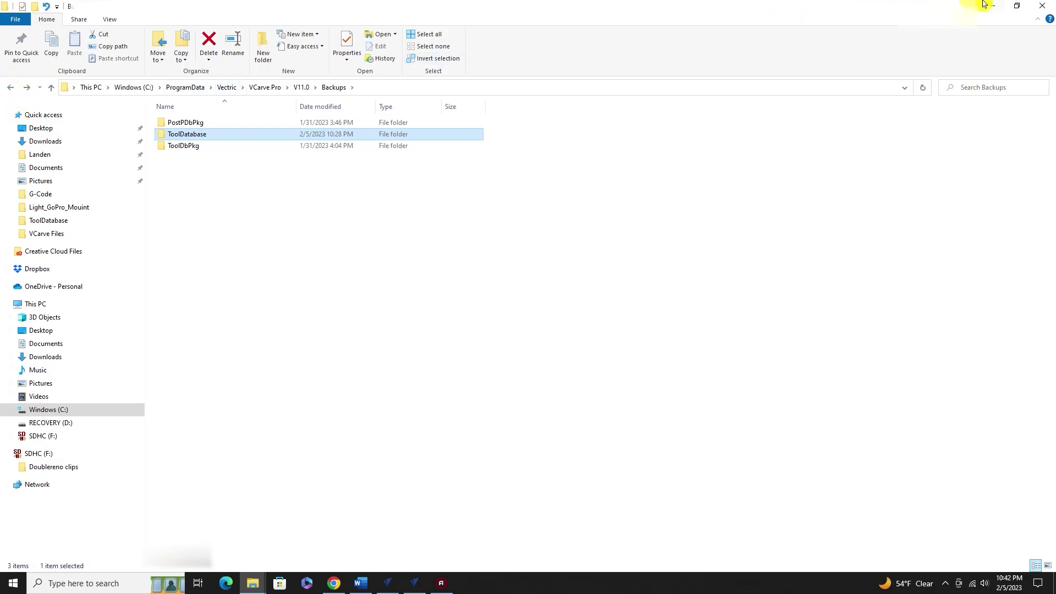
pyautogui.click(1042, 5)
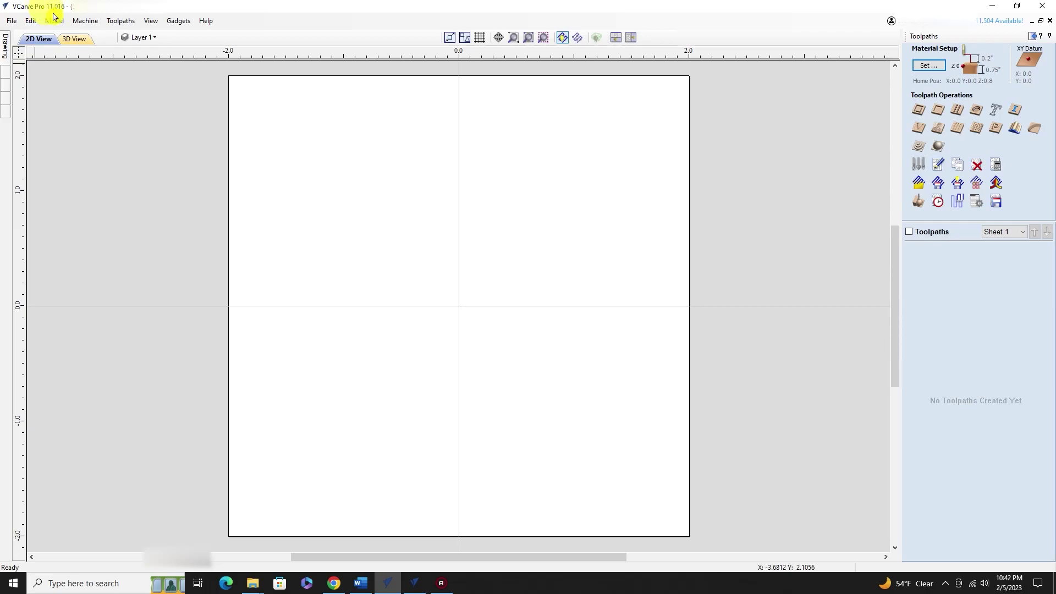
# Switch to VCarve Pro 11.504 and close the open job without saving it.
pyautogui.click(414, 585)
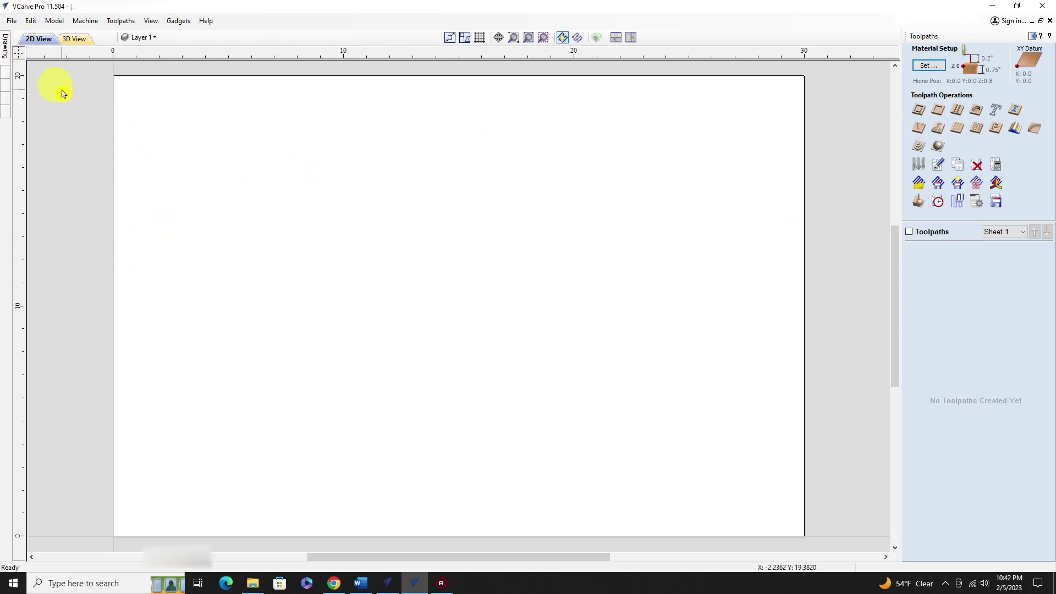
pyautogui.click(15, 21)
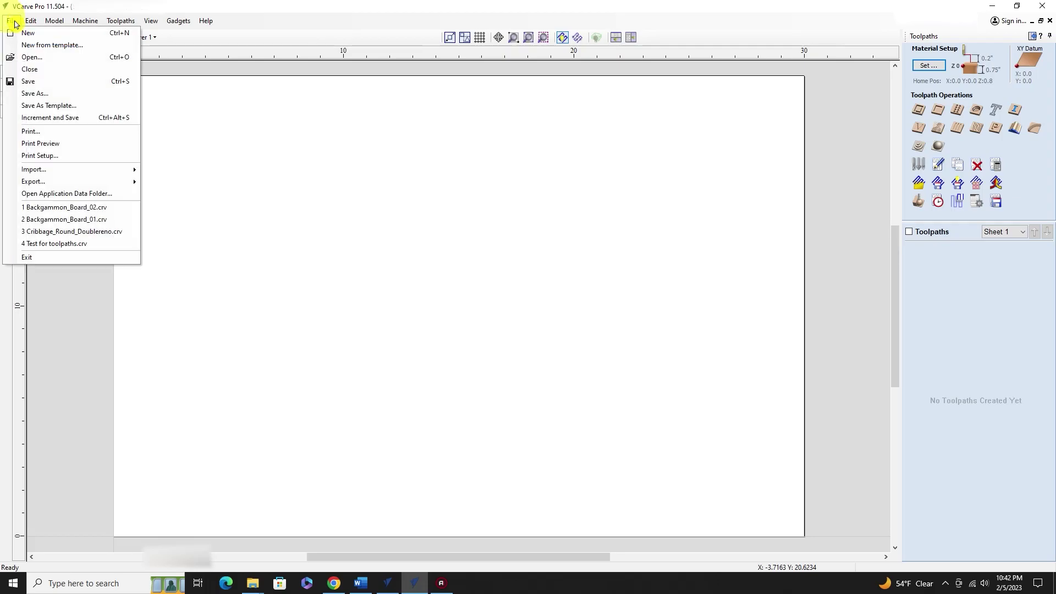
pyautogui.click(22, 69)
pyautogui.click(531, 315)
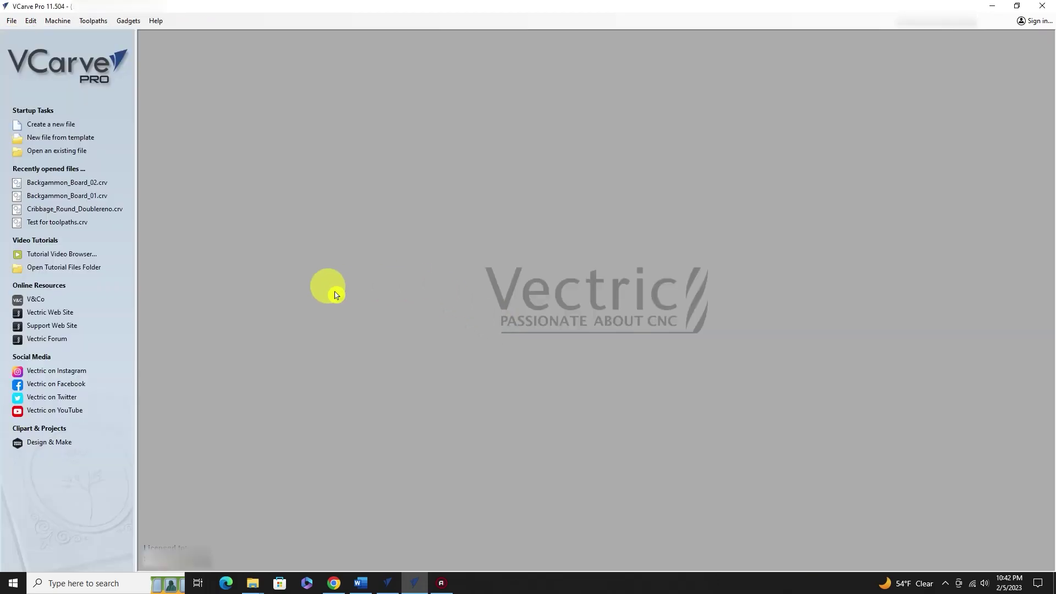
# Create a new single-sided job, 30 x 20 inches and 0.75 inch thick, and switch to the toolpath commands.
pyautogui.click(52, 124)
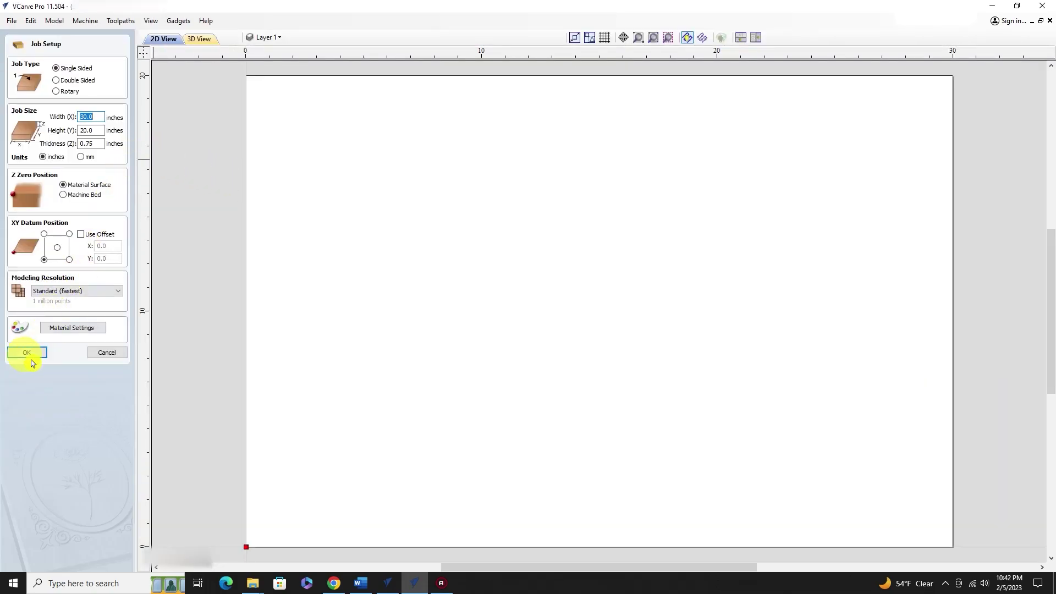
pyautogui.click(29, 357)
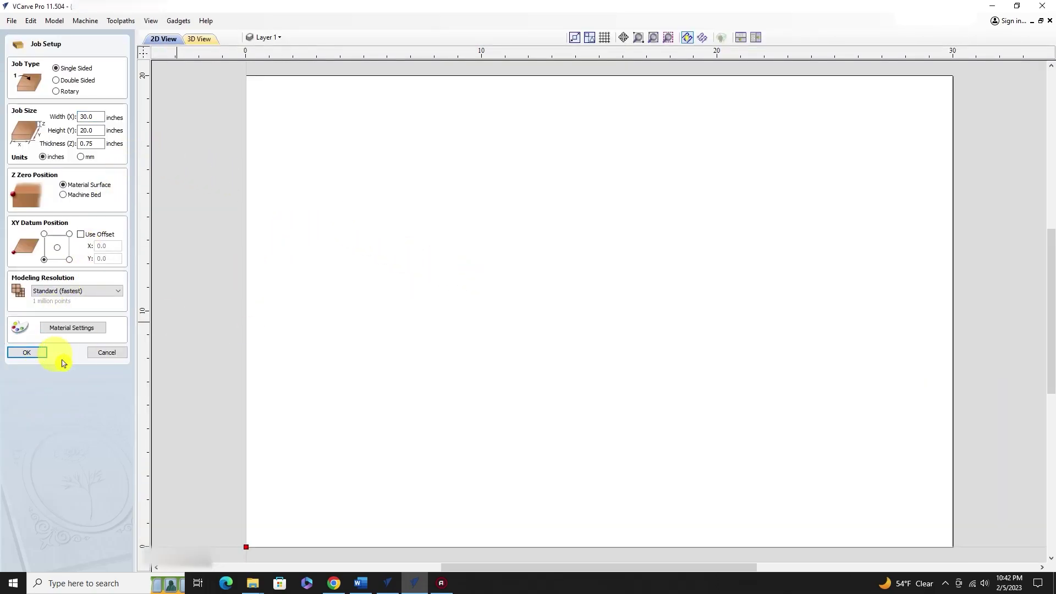
pyautogui.click(38, 356)
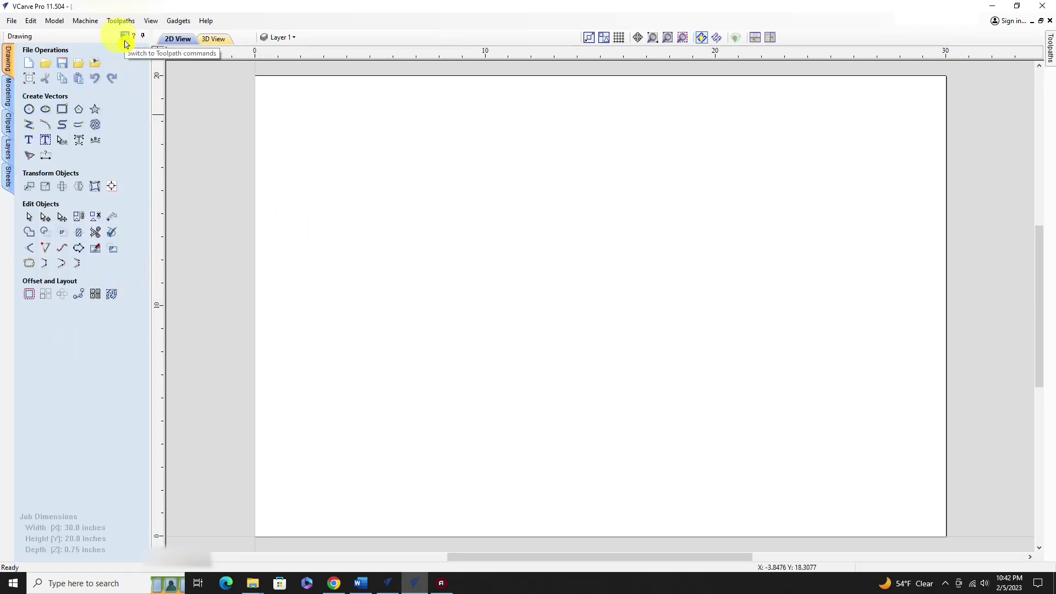
pyautogui.click(124, 36)
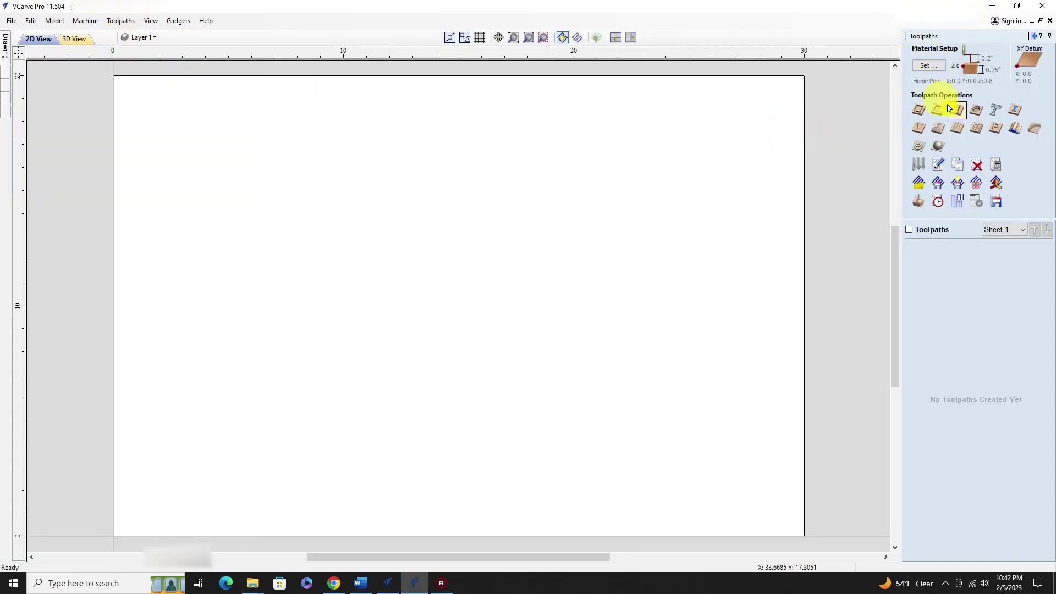
# Open the tool database, start importing a database, and browse to C:\ProgramData\Vectric\VCarve Pro\V11.0.
pyautogui.click(915, 166)
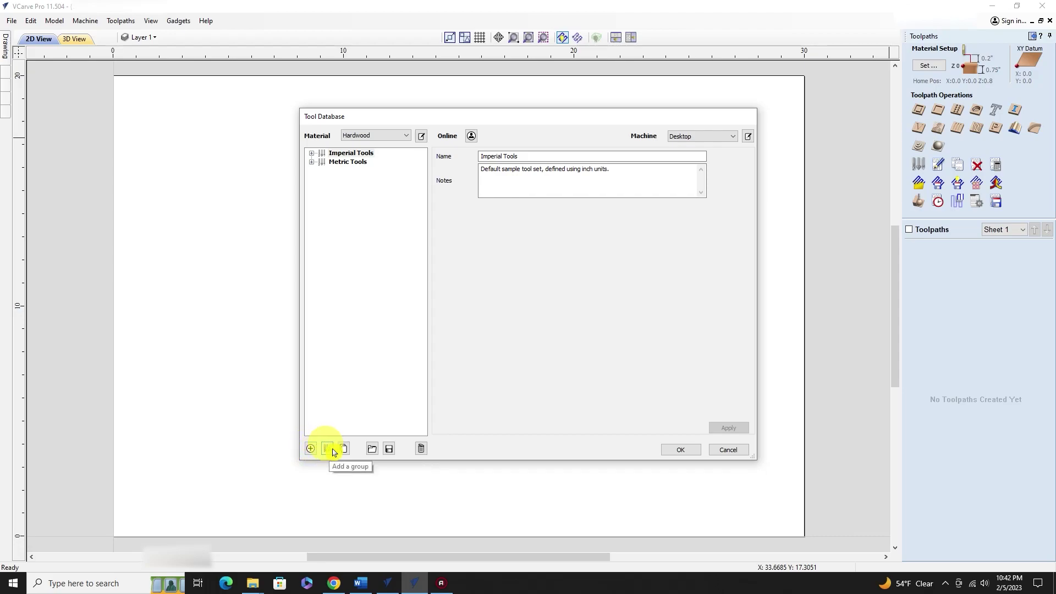
pyautogui.click(389, 449)
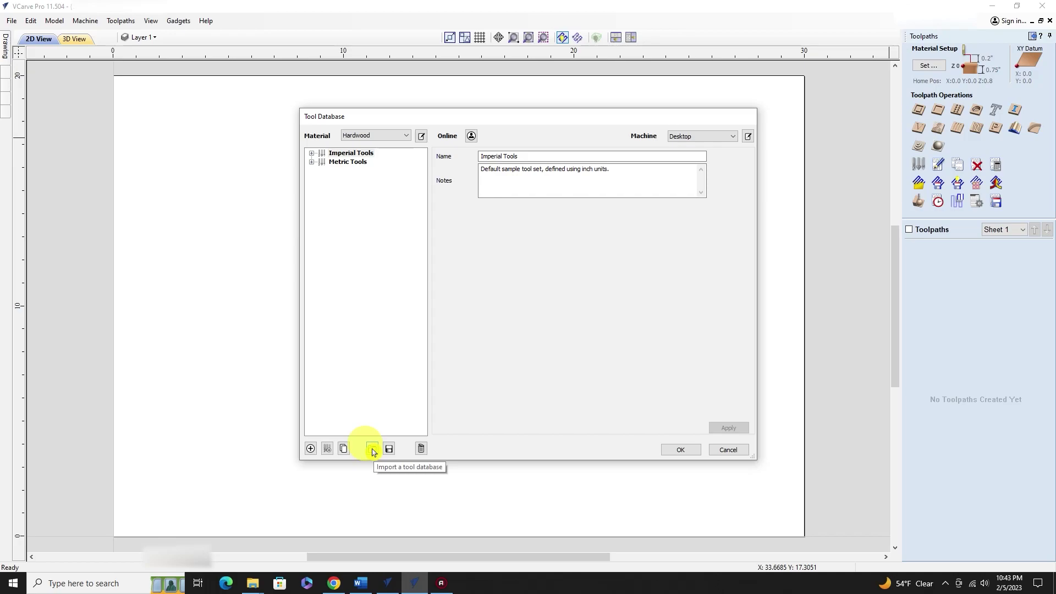
pyautogui.click(372, 449)
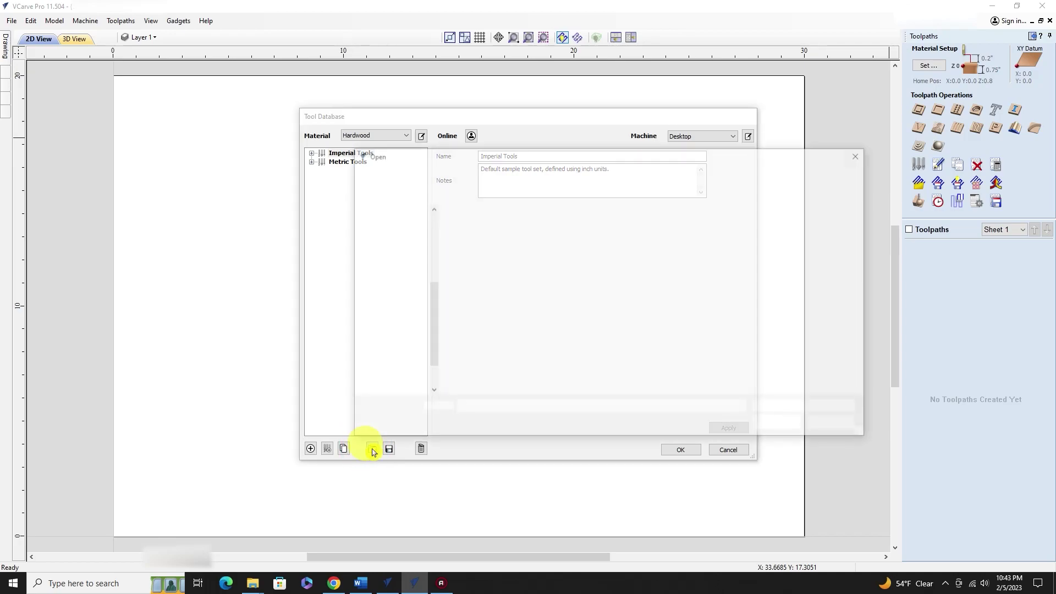
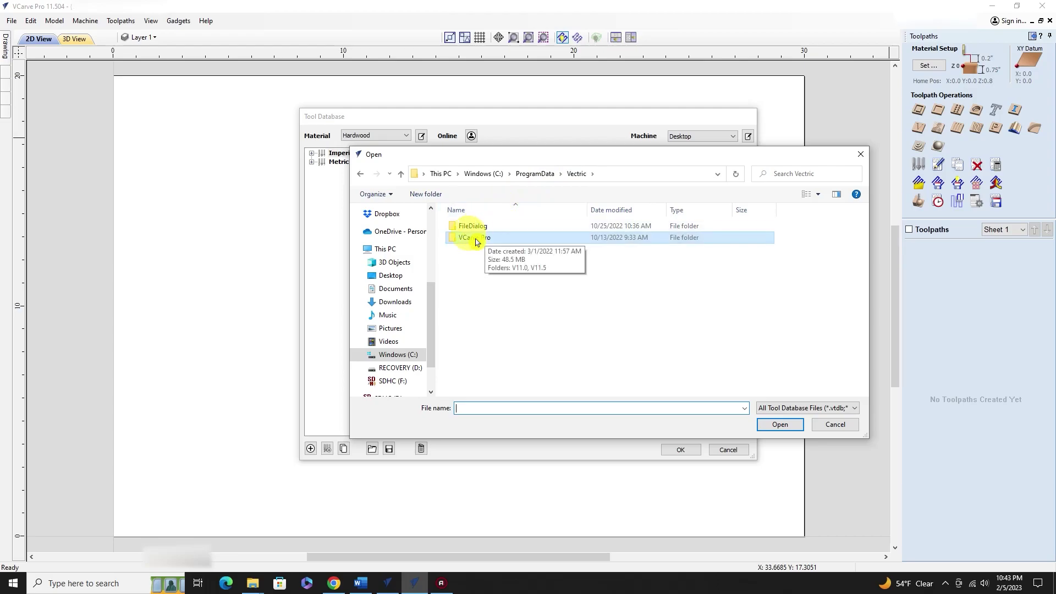
pyautogui.doubleClick(471, 239)
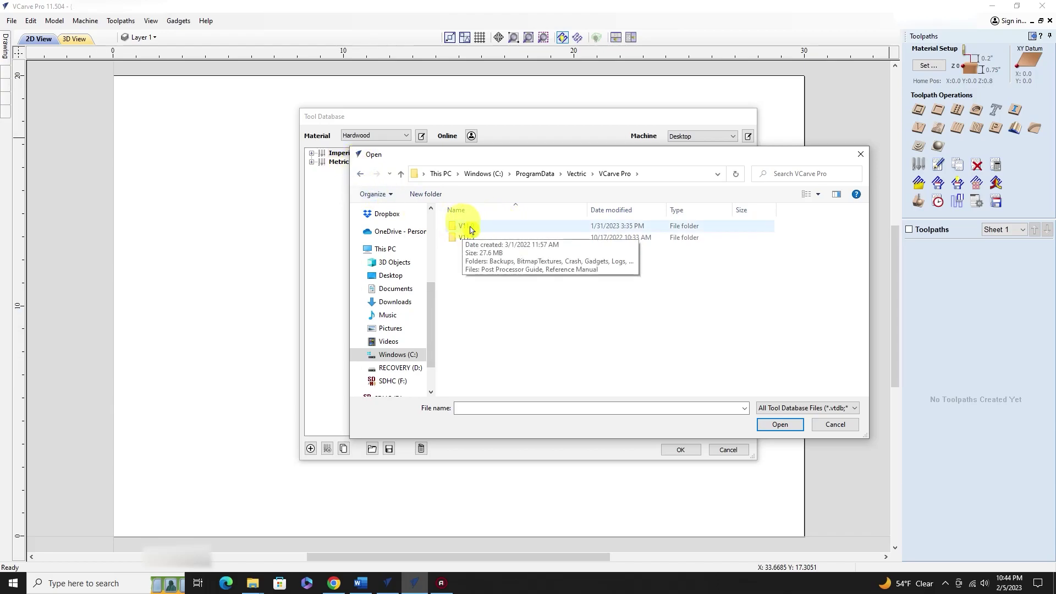
pyautogui.click(576, 173)
pyautogui.doubleClick(471, 242)
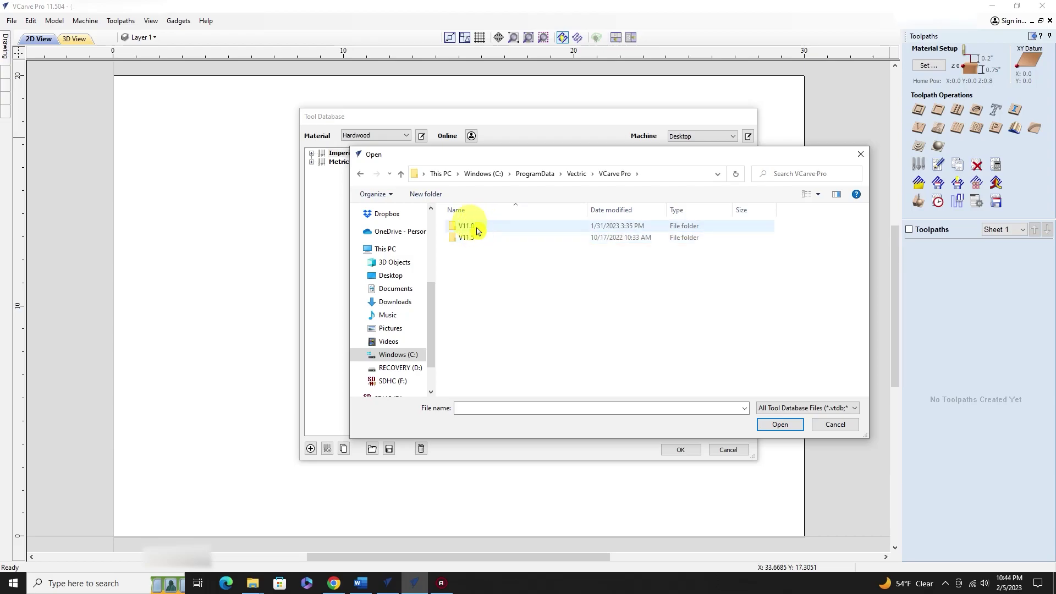
pyautogui.click(468, 227)
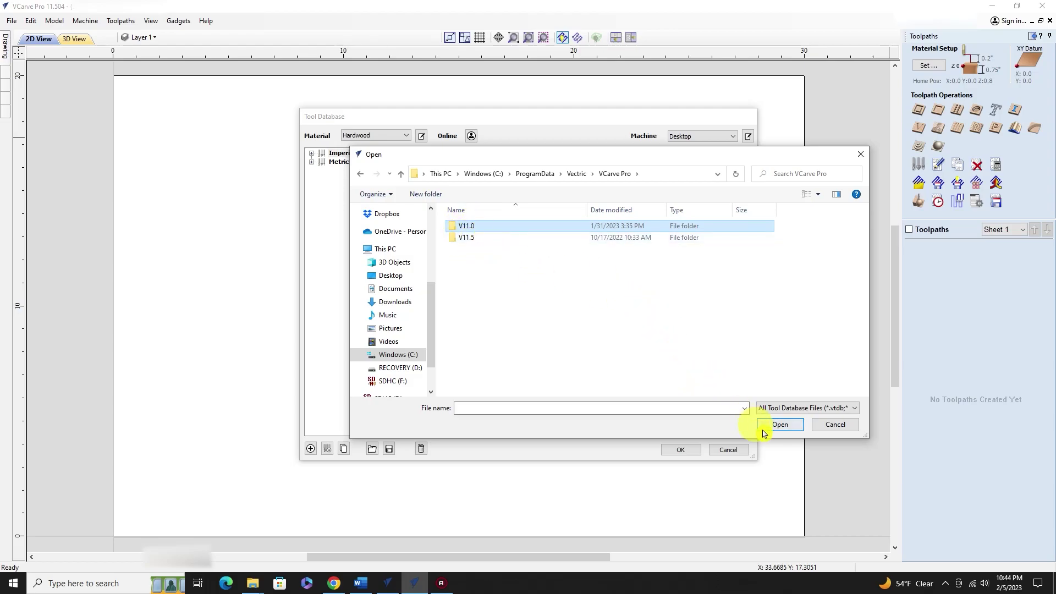
pyautogui.click(779, 425)
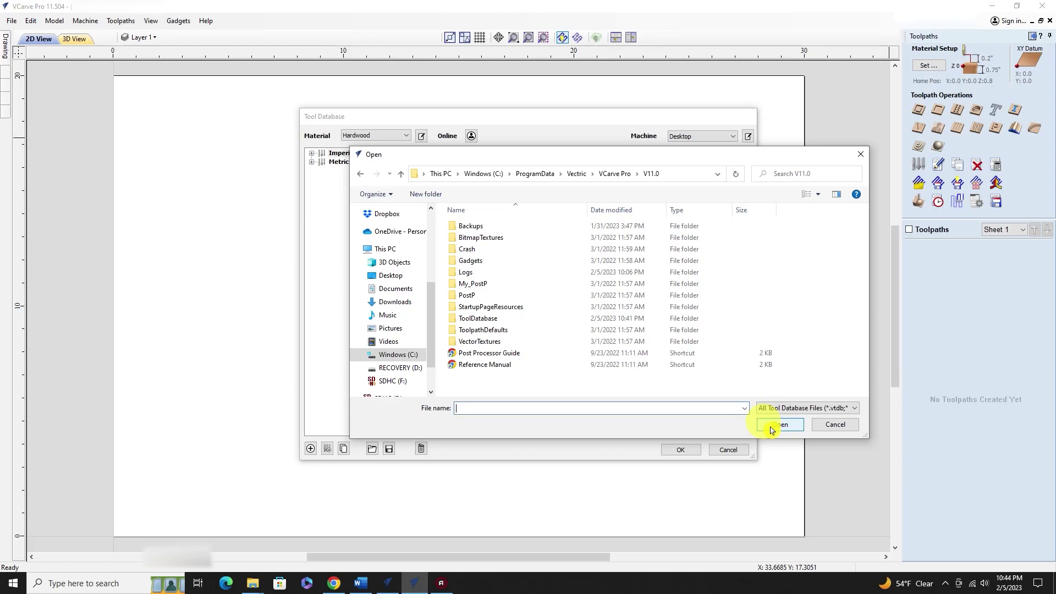
# Import tools_2023-02-05.vtdb from Backups\ToolDatabase, merging its groups with the current tools and overwriting matching cutting data.
pyautogui.doubleClick(468, 227)
pyautogui.click(468, 237)
pyautogui.doubleClick(468, 237)
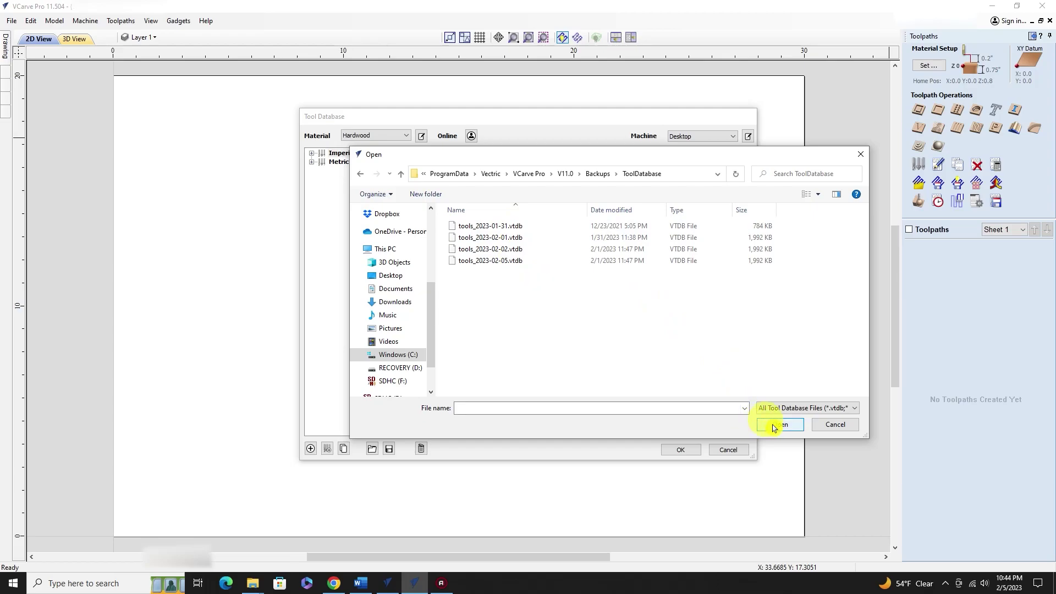
pyautogui.click(486, 260)
pyautogui.click(778, 423)
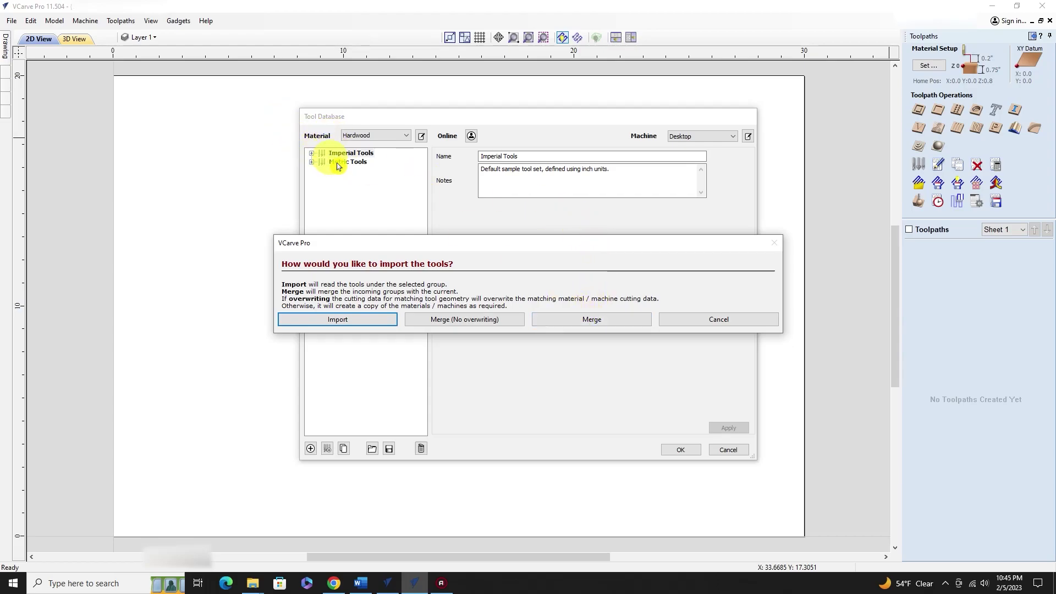
pyautogui.click(571, 323)
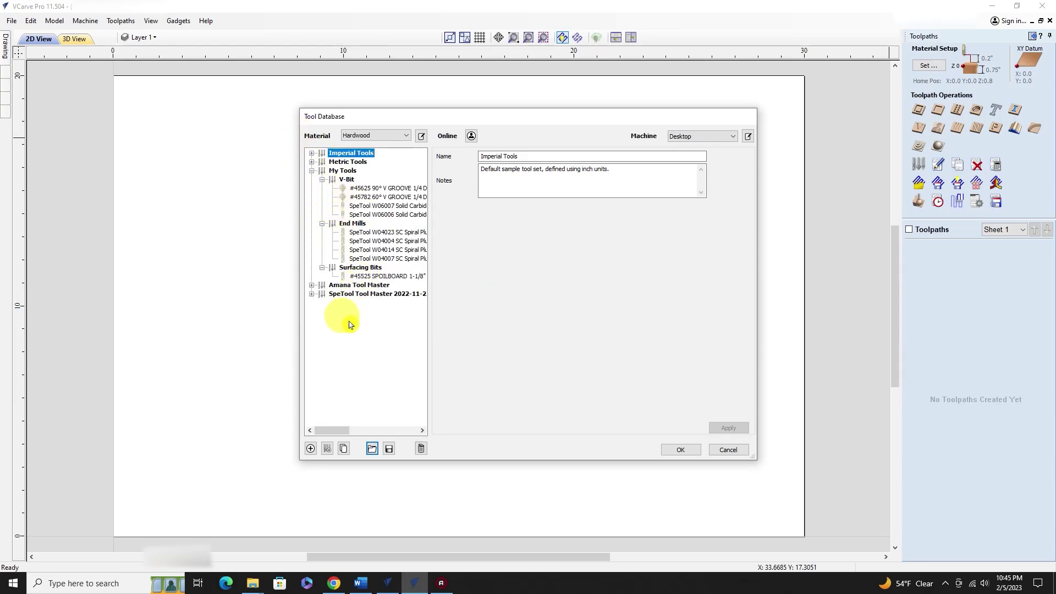
# Review the Imperial Tools, Metric Tools and Amana Tool Master groups, and close the tool database discarding the changes.
pyautogui.click(311, 154)
pyautogui.click(311, 153)
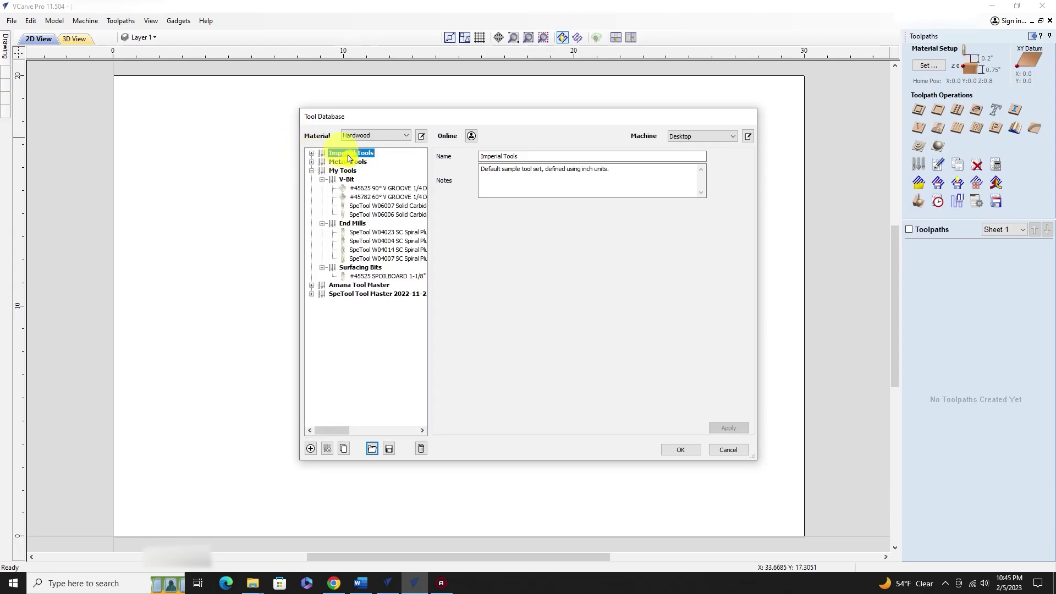
pyautogui.click(311, 163)
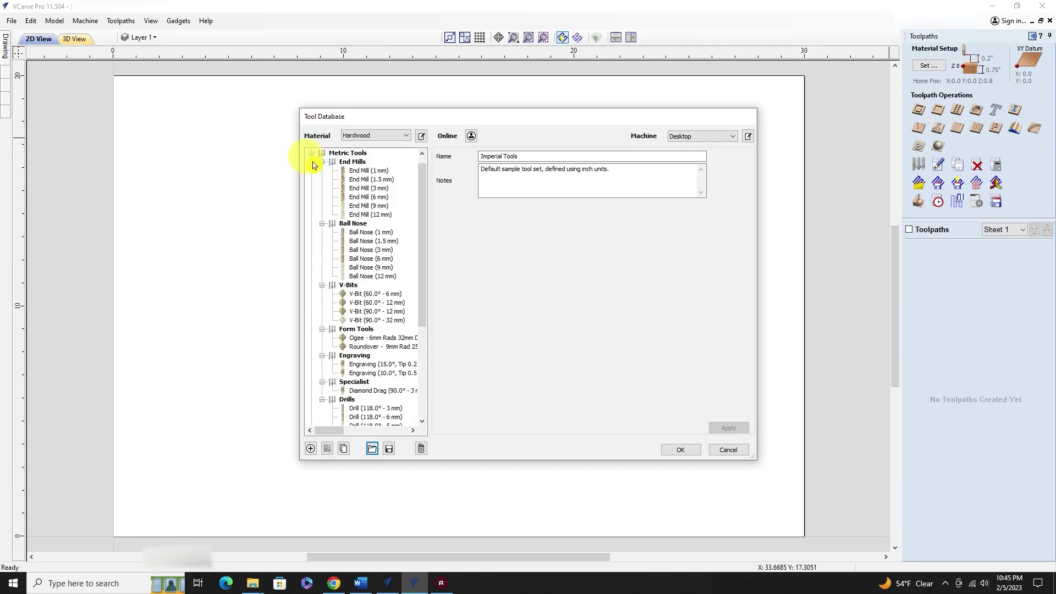
pyautogui.click(312, 154)
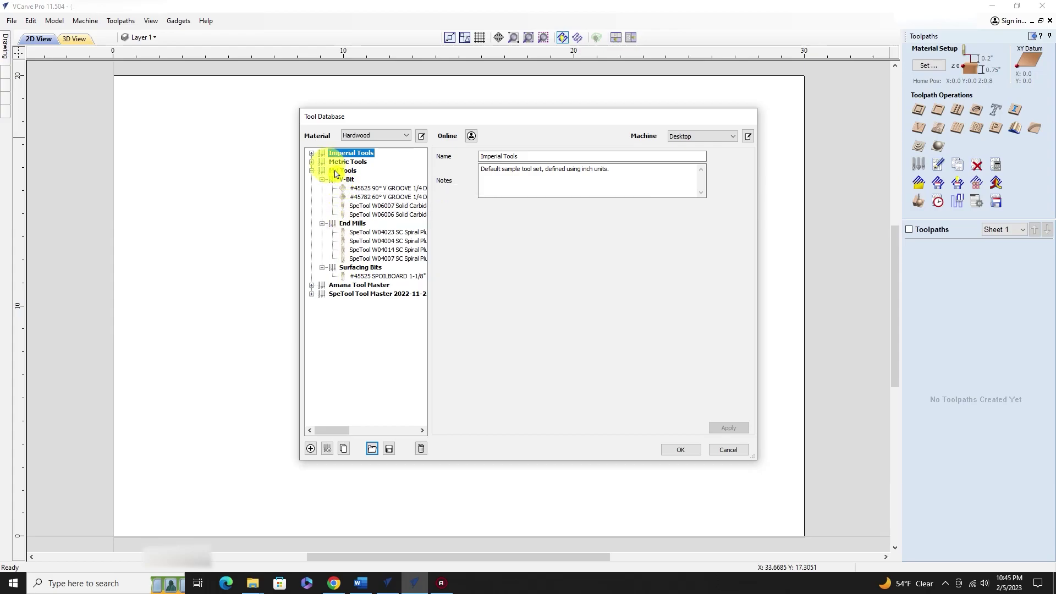
pyautogui.click(311, 286)
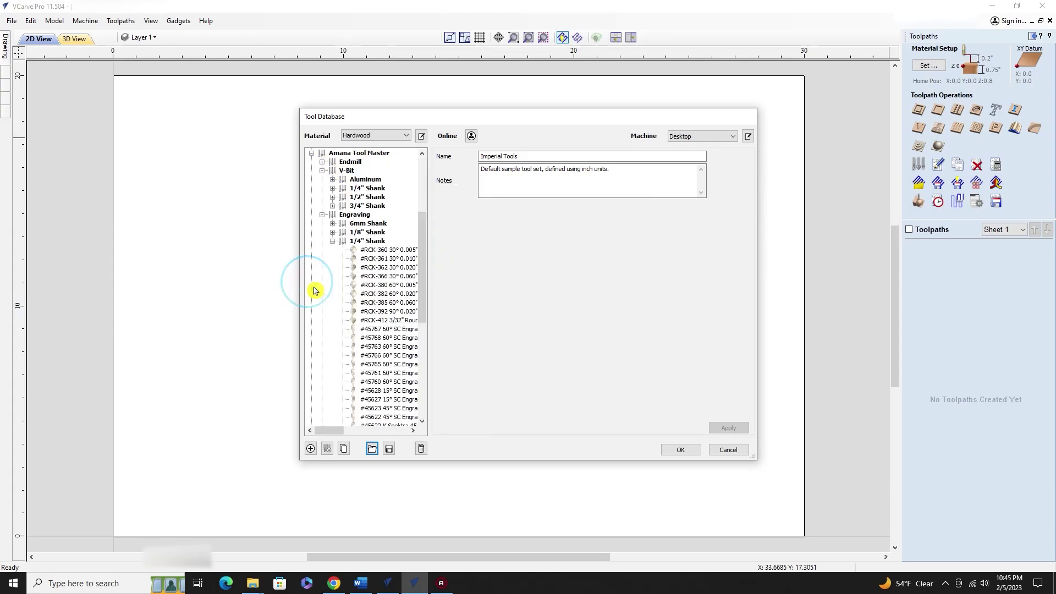
pyautogui.click(312, 154)
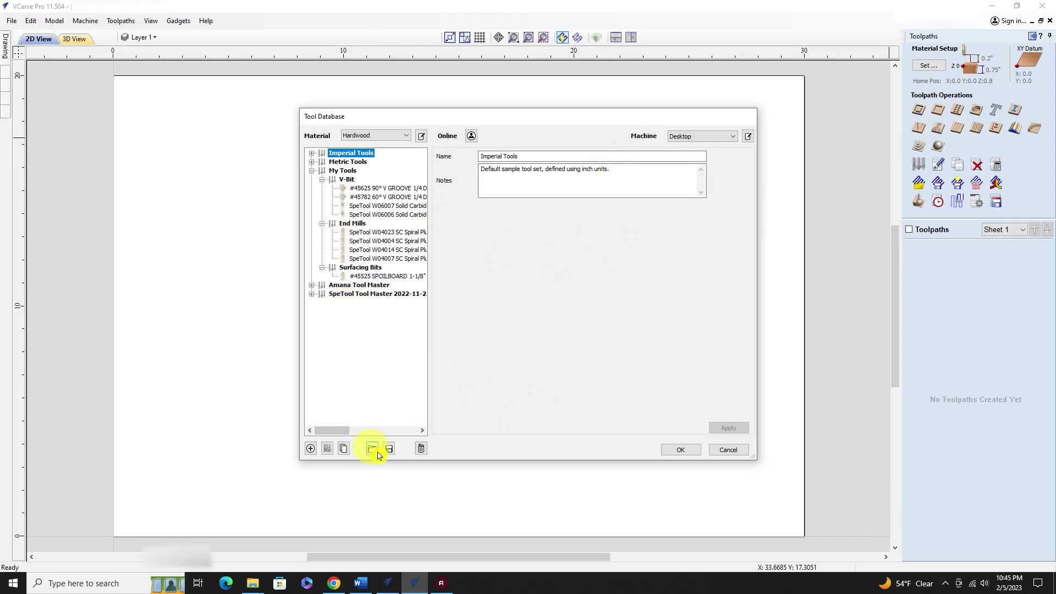
pyautogui.click(713, 449)
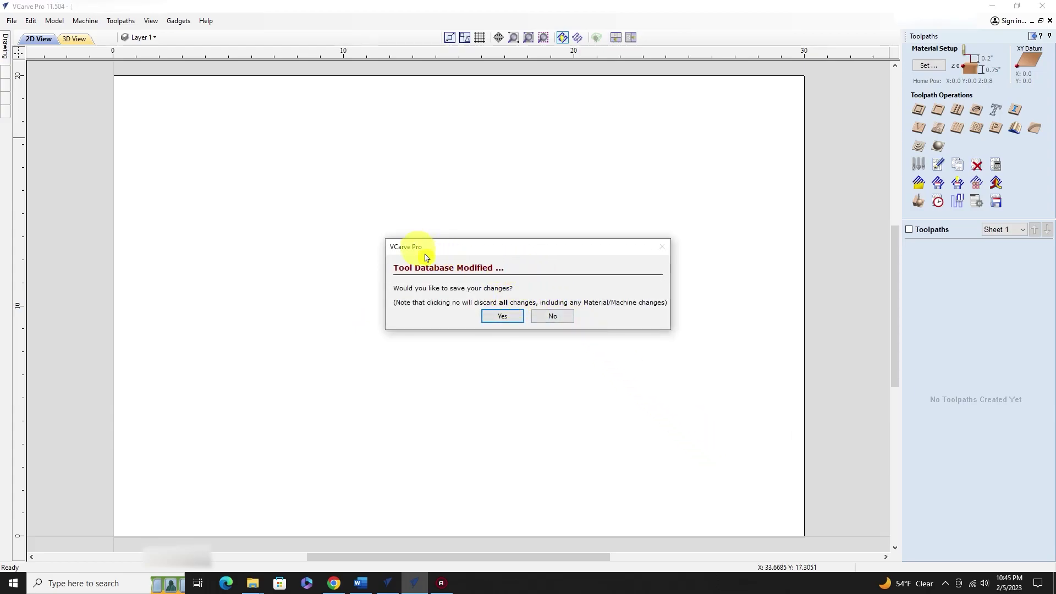
pyautogui.click(552, 316)
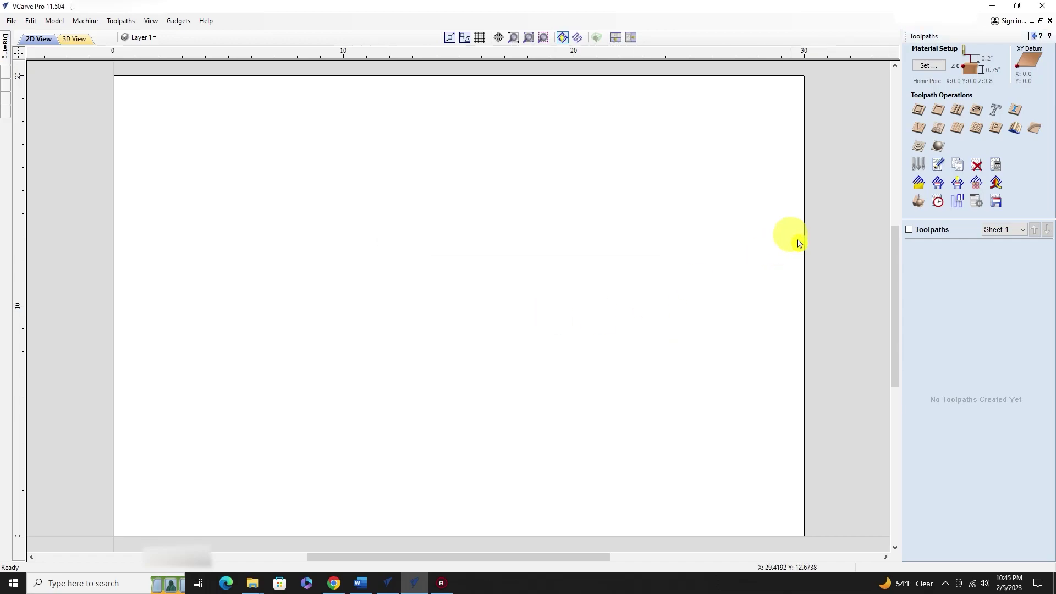
# Reopen the tool database, start a database import, and browse from the C: drive to ProgramData\Vectric\VCarve Pro\V11.0.
pyautogui.click(918, 164)
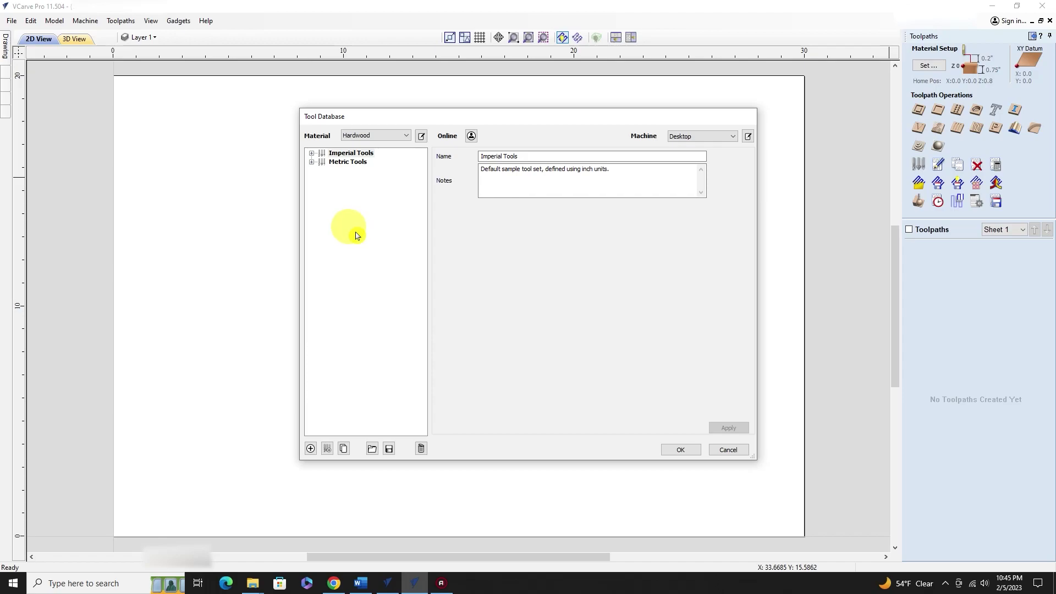
pyautogui.click(372, 450)
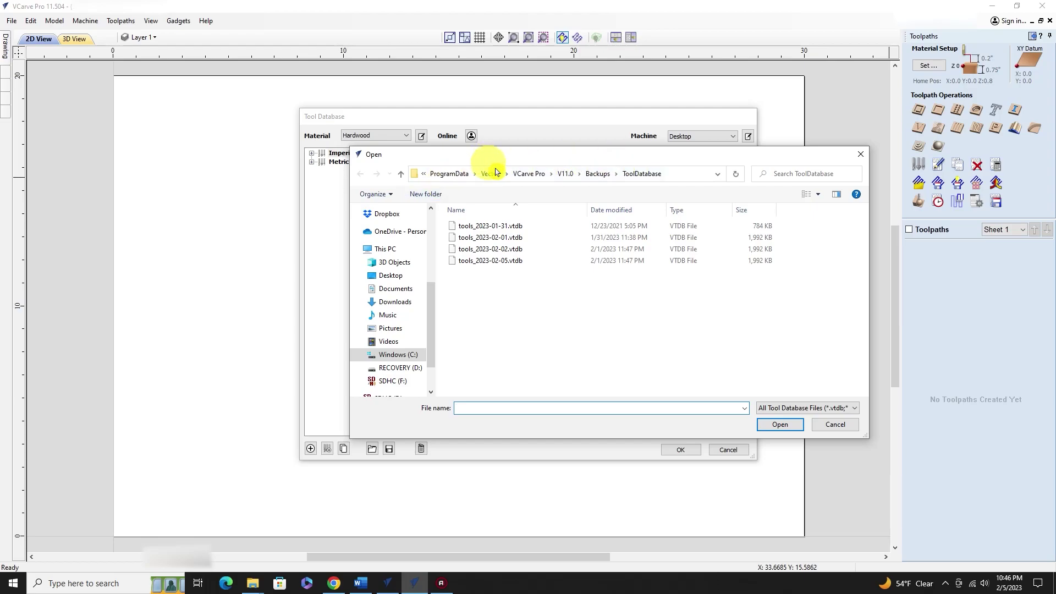
pyautogui.click(389, 354)
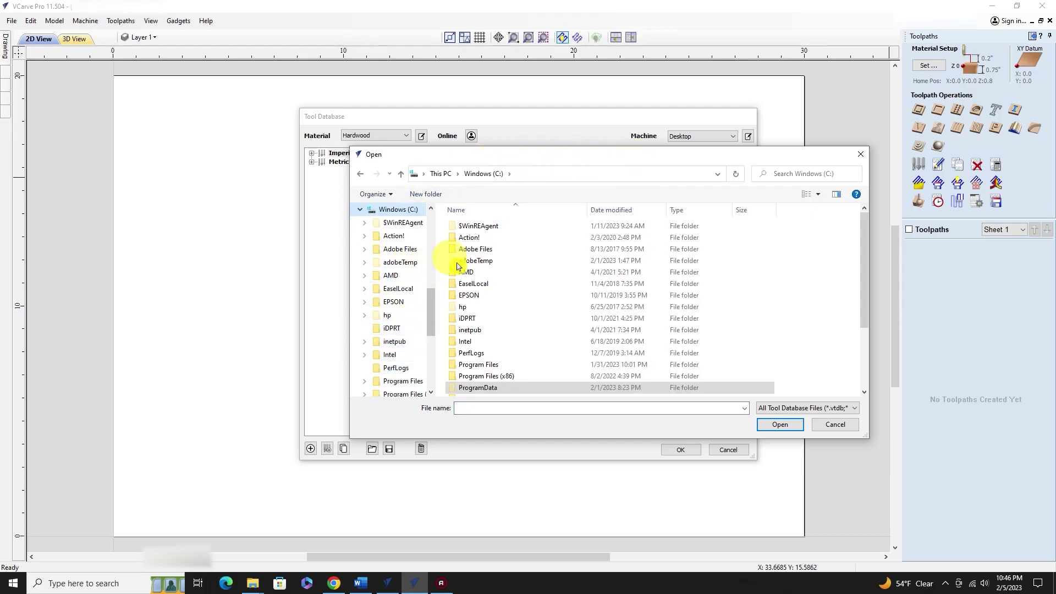
pyautogui.scroll(-1, 468, 308)
pyautogui.click(471, 356)
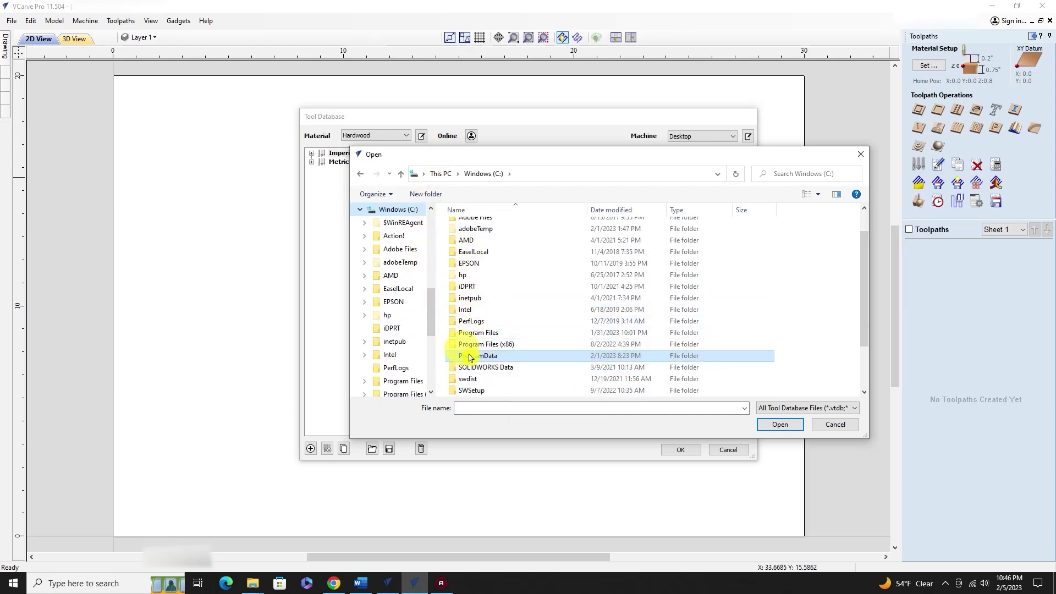
pyautogui.doubleClick(472, 358)
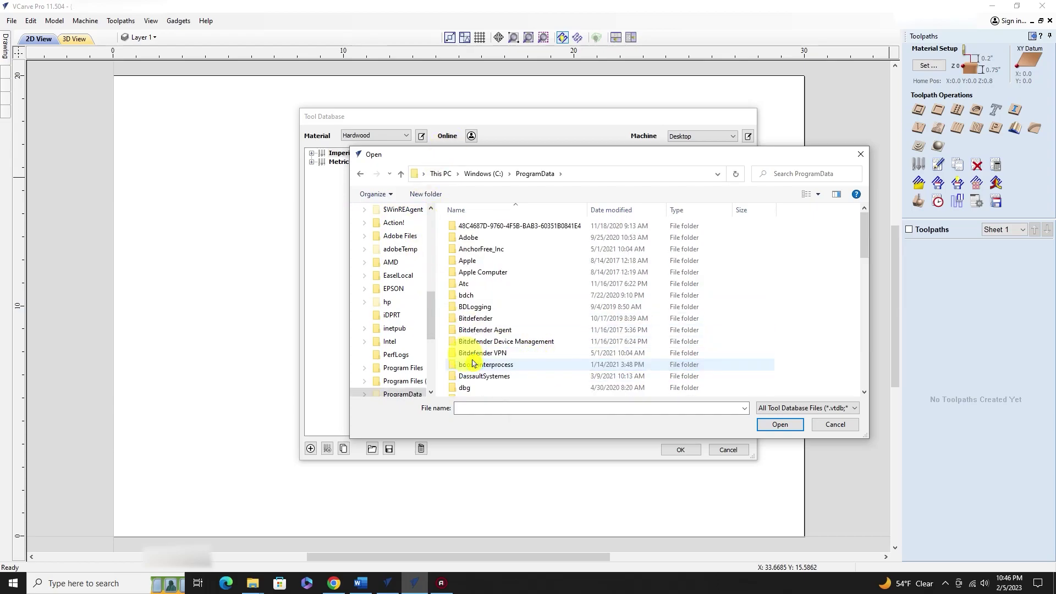
pyautogui.scroll(-9, 474, 334)
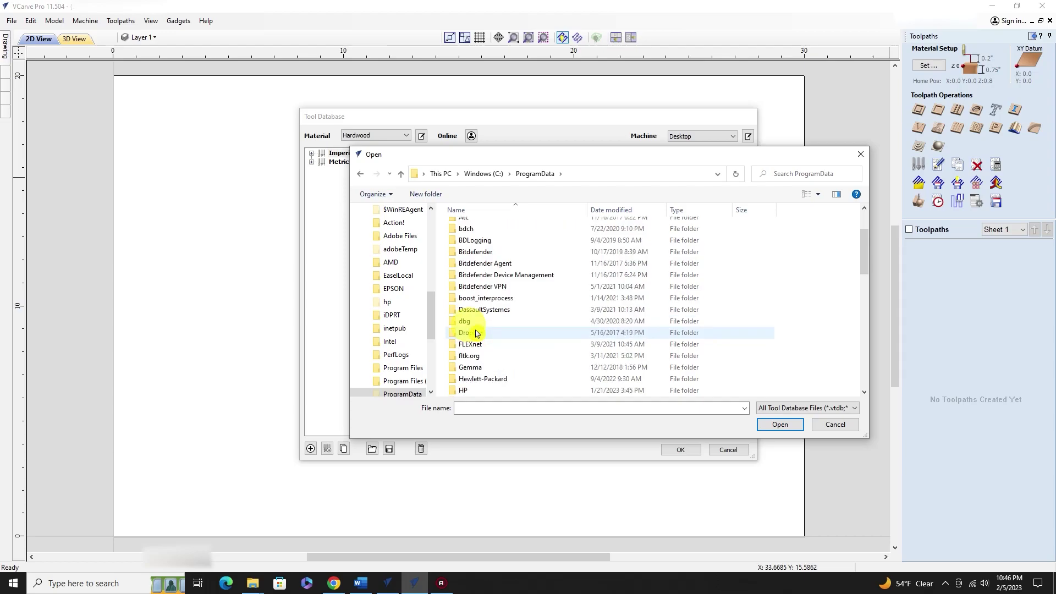
pyautogui.scroll(-5, 473, 335)
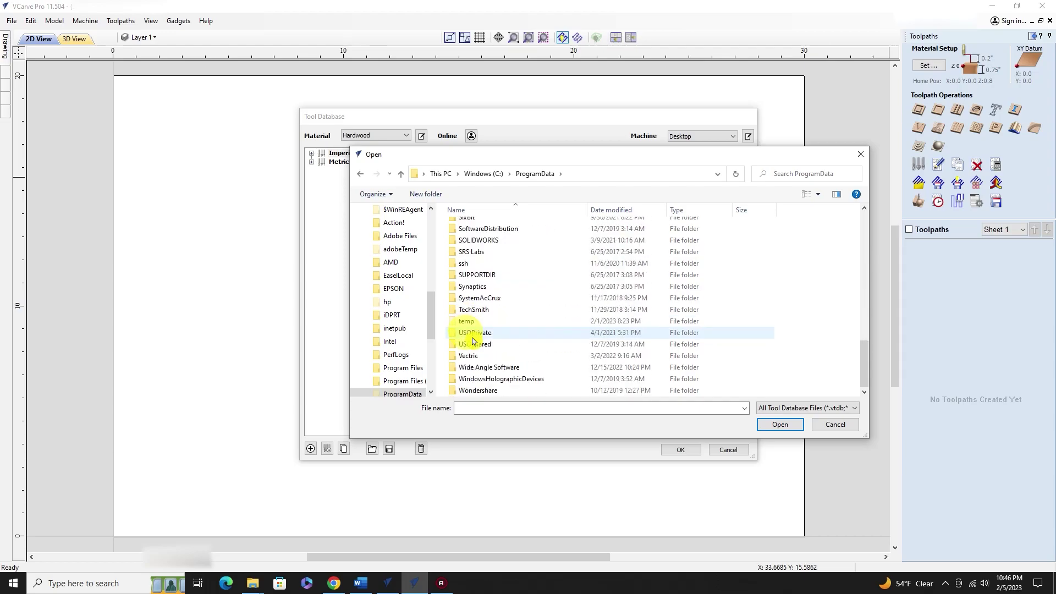
pyautogui.doubleClick(474, 356)
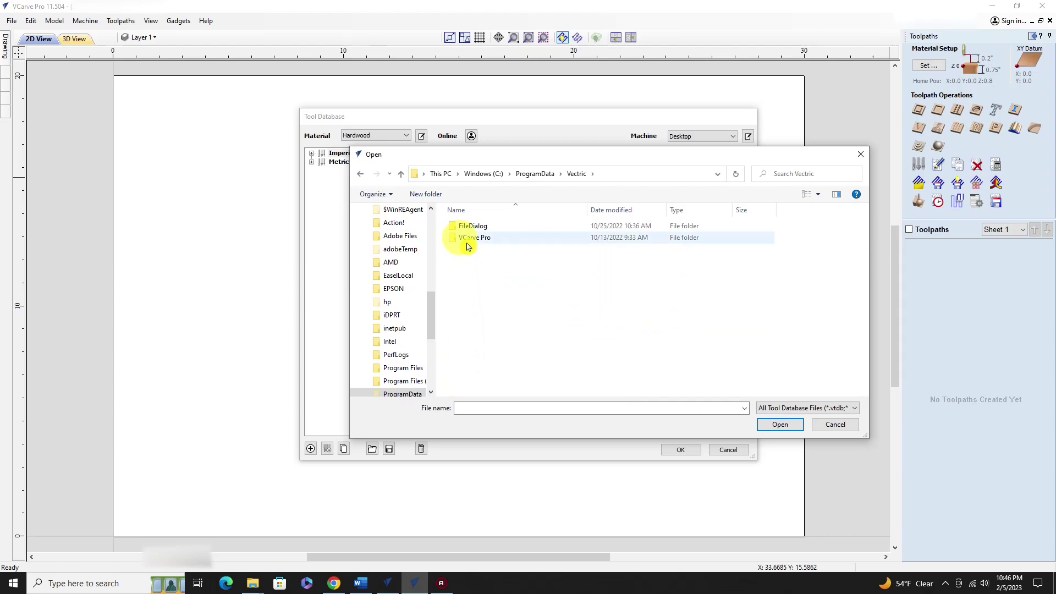
pyautogui.doubleClick(475, 242)
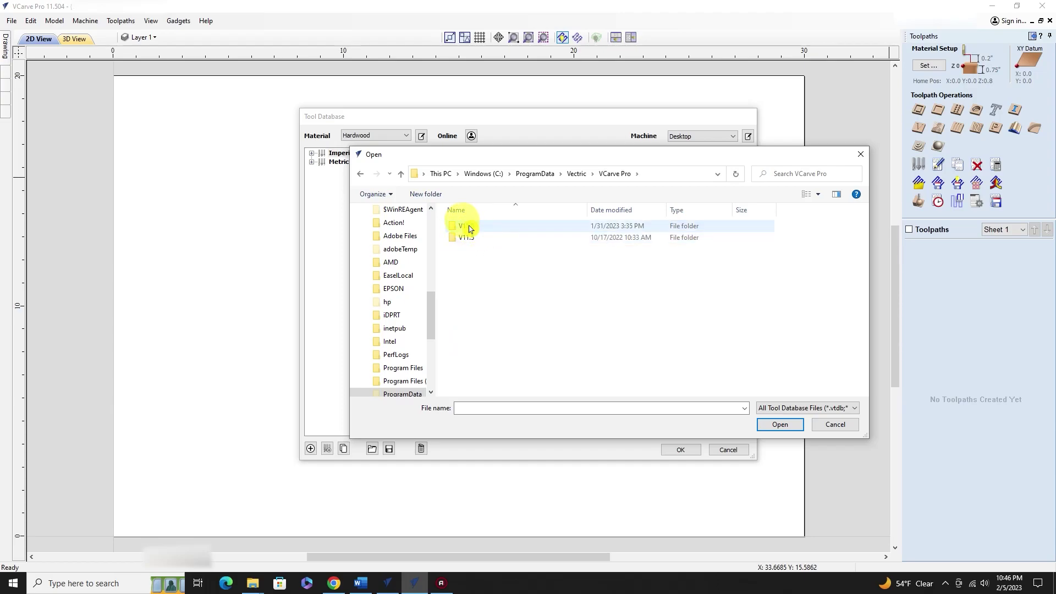
pyautogui.click(469, 228)
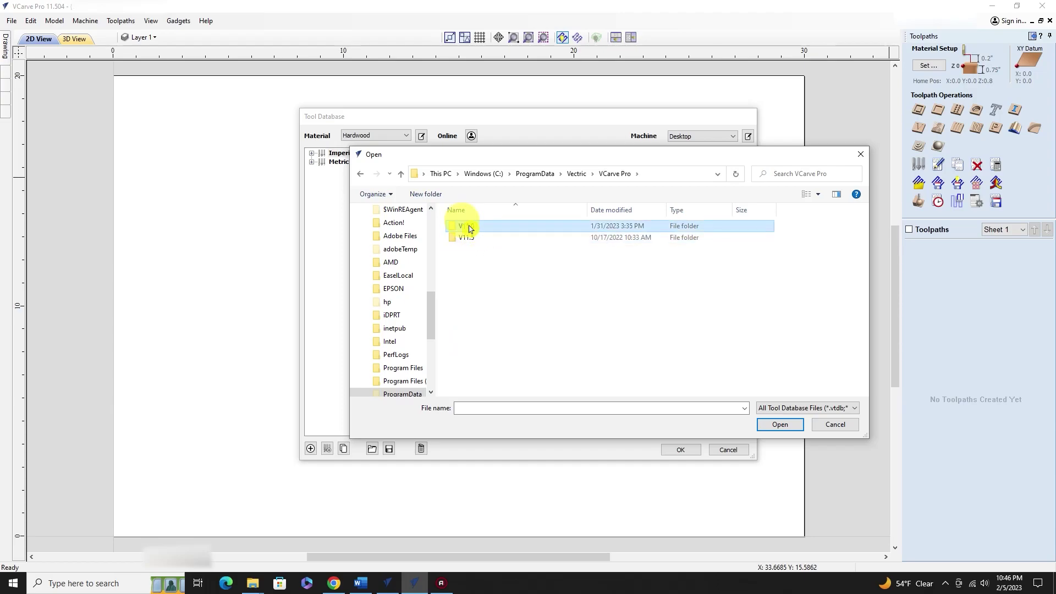
pyautogui.click(779, 425)
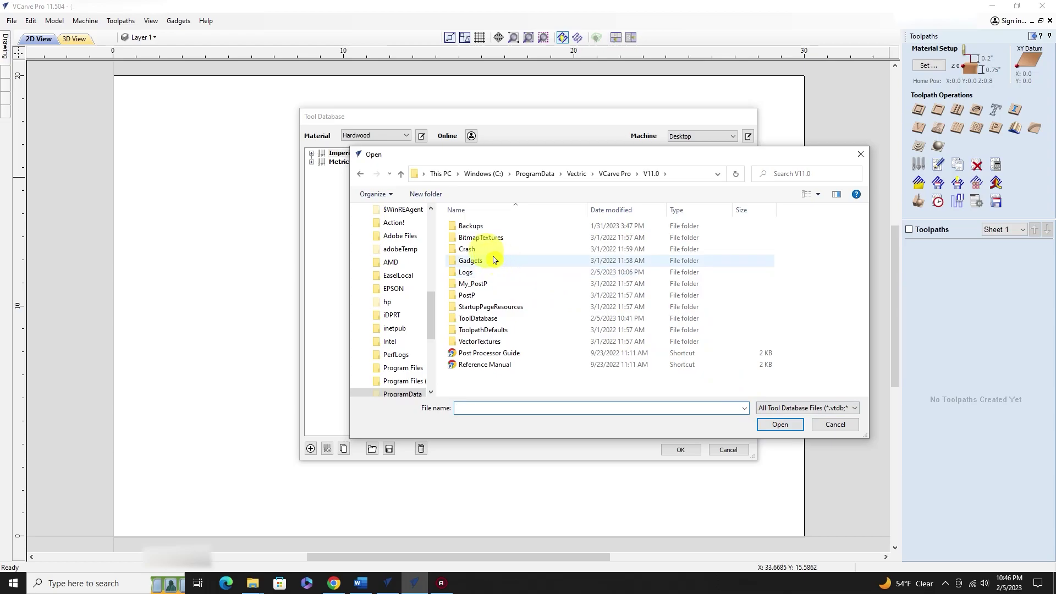
# Import tools_2023-02-05.vtdb from Backups\ToolDatabase into the tool database and close the database keeping the changes.
pyautogui.doubleClick(468, 227)
pyautogui.click(479, 238)
pyautogui.doubleClick(480, 240)
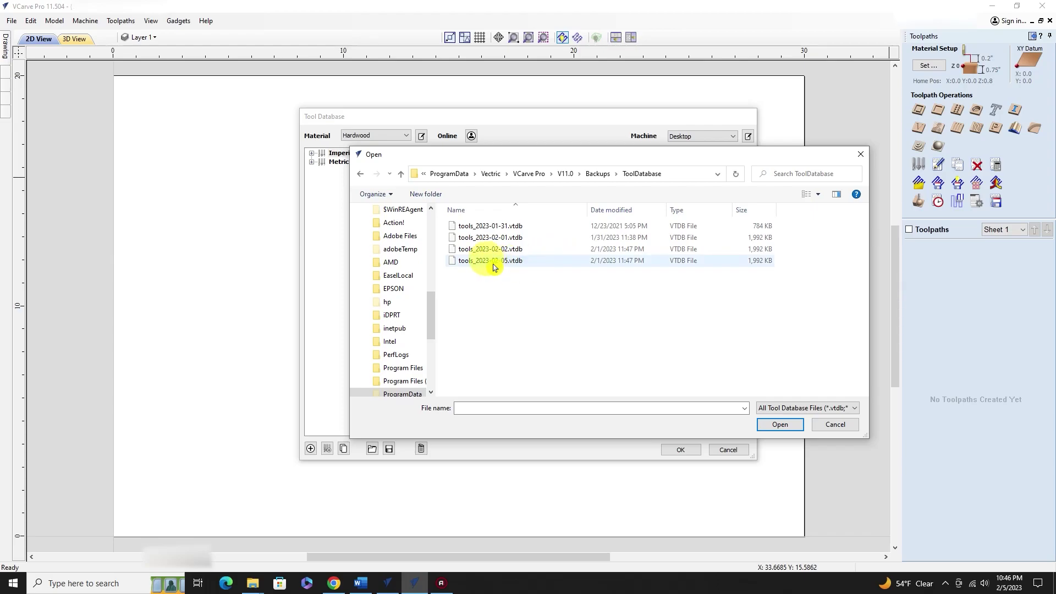
pyautogui.click(493, 262)
pyautogui.click(768, 428)
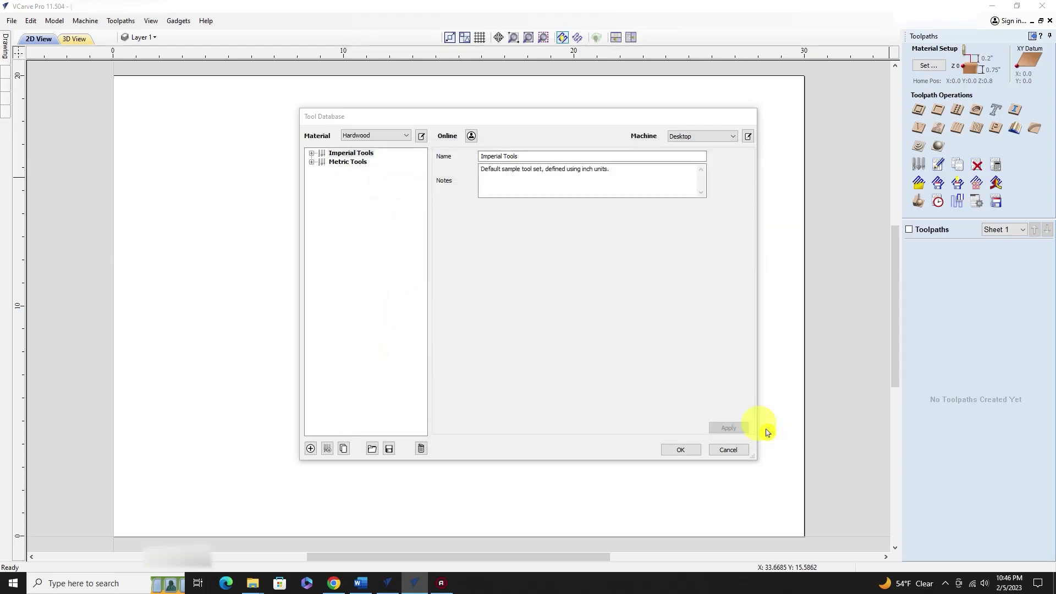
pyautogui.click(588, 321)
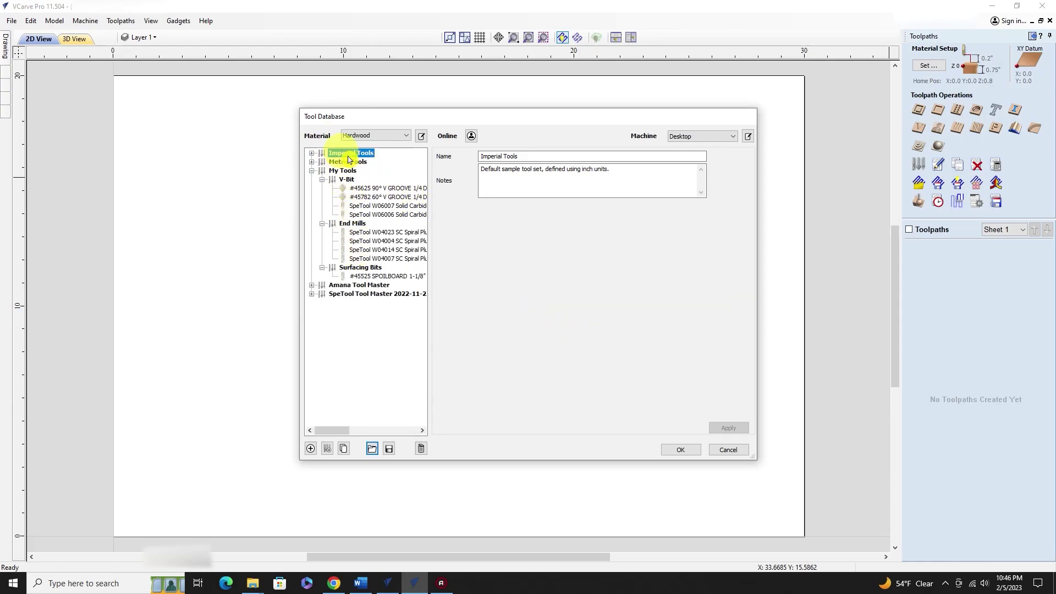
pyautogui.click(680, 450)
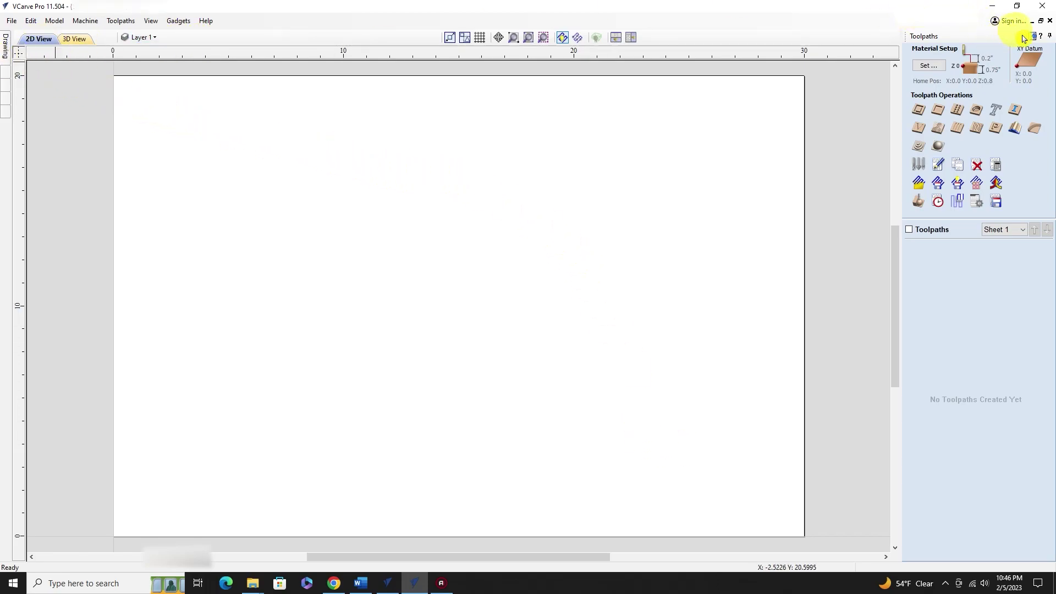
# Close the current job without saving it and create a new single-sided job of 30 x 20 x 0.75 inches.
pyautogui.click(12, 21)
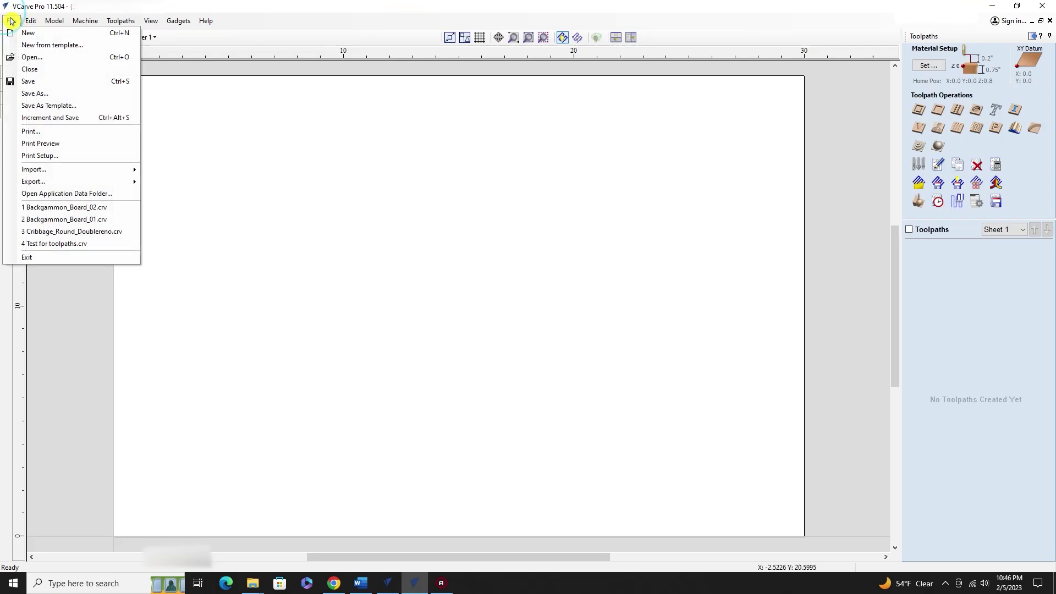
pyautogui.click(22, 68)
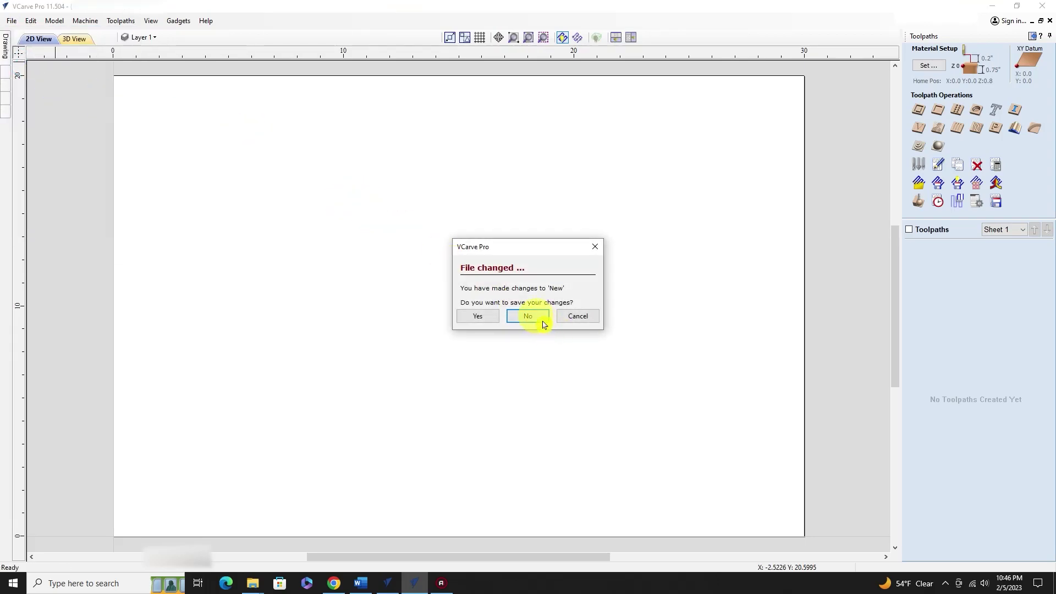
pyautogui.click(514, 323)
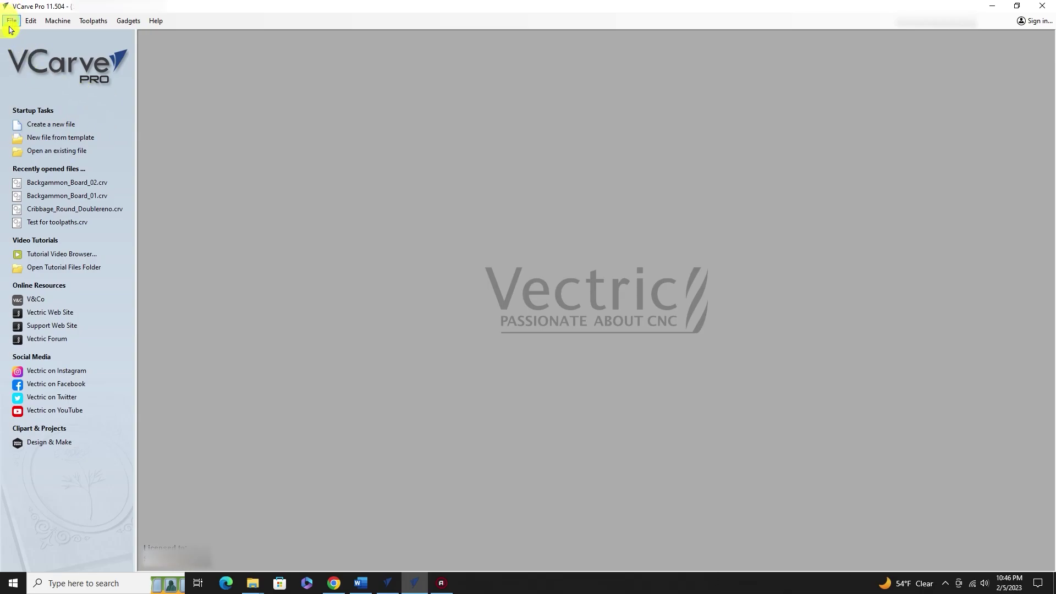
pyautogui.click(33, 124)
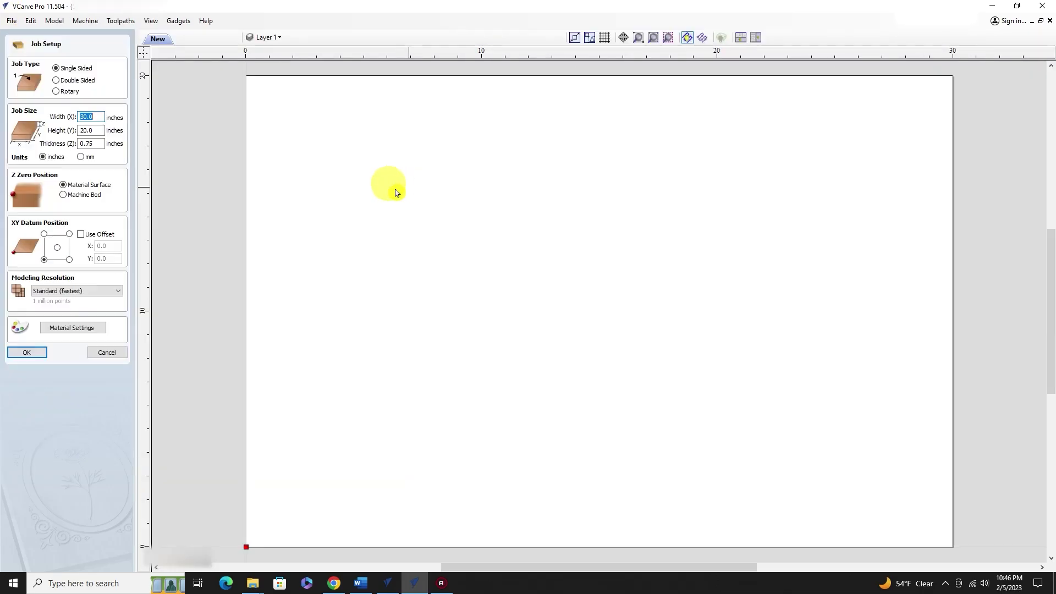
pyautogui.click(27, 352)
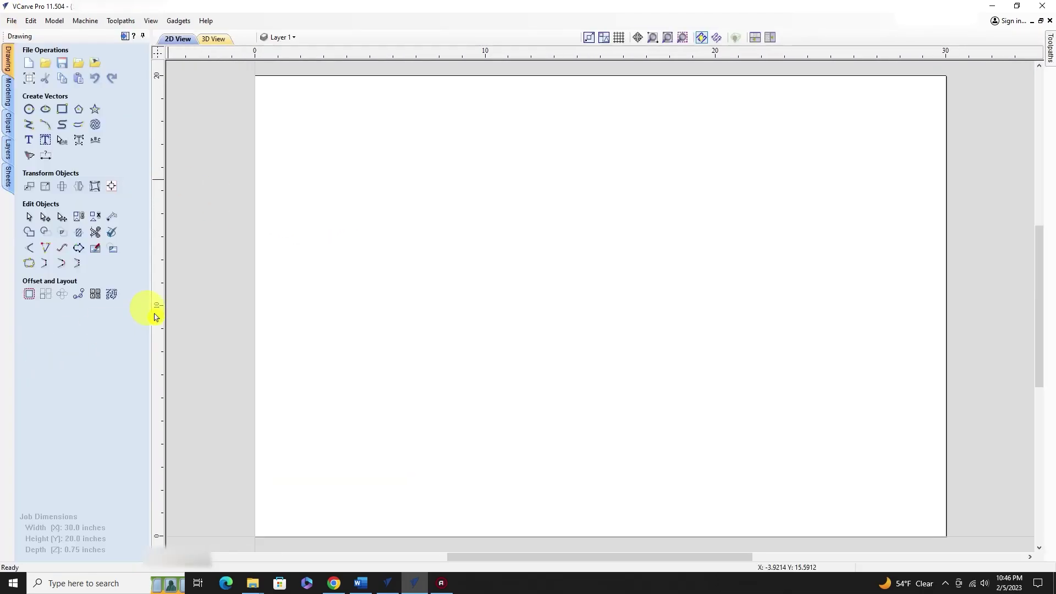
# Open the tool database, reorder its first groups as My Tools, Imperial Tools and Metric Tools, and close it keeping the changes.
pyautogui.click(124, 36)
pyautogui.click(915, 169)
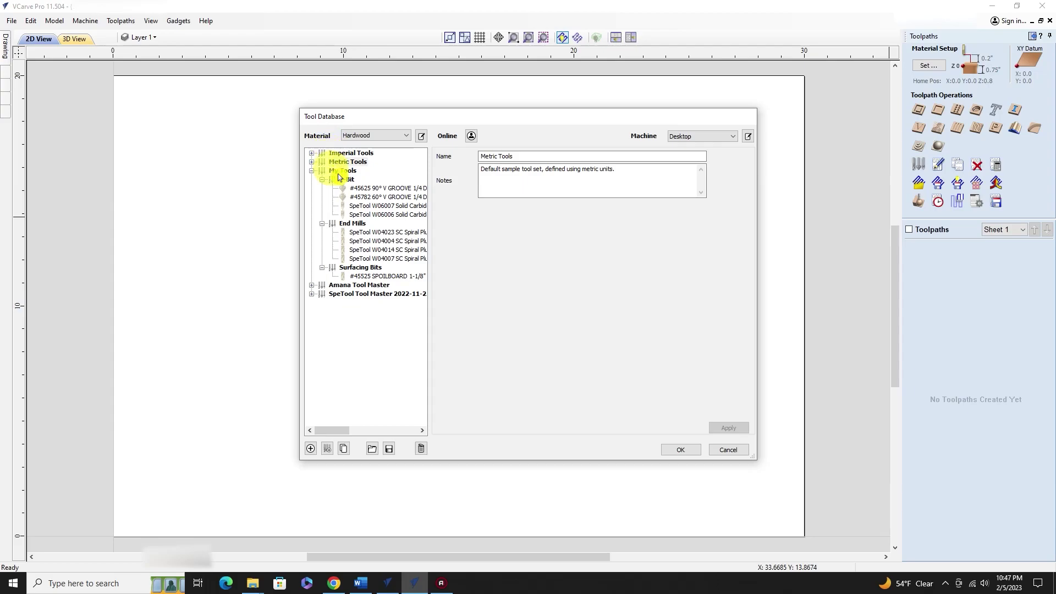
pyautogui.click(311, 170)
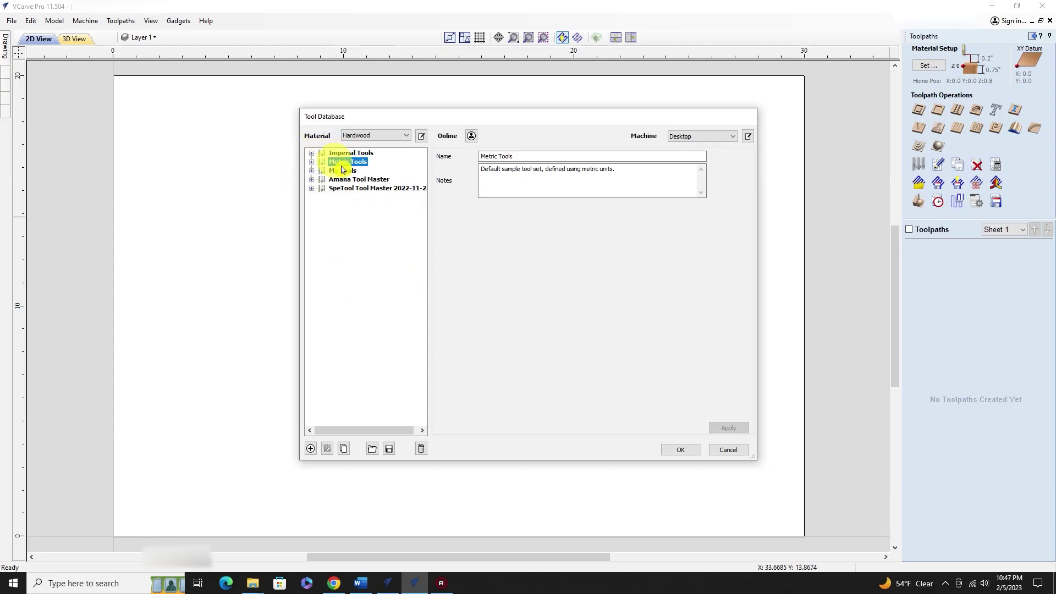
pyautogui.moveTo(340, 167)
pyautogui.mouseDown()
pyautogui.moveTo(341, 217)
pyautogui.moveTo(315, 163)
pyautogui.moveTo(341, 175)
pyautogui.moveTo(338, 160)
pyautogui.moveTo(341, 176)
pyautogui.moveTo(330, 145)
pyautogui.moveTo(338, 173)
pyautogui.mouseUp()
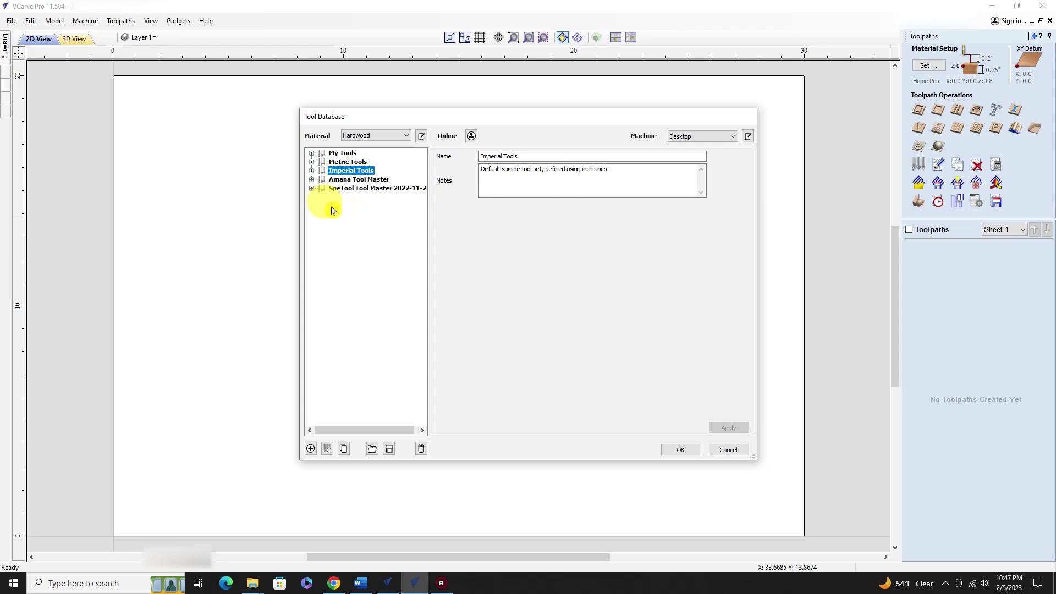
pyautogui.click(311, 153)
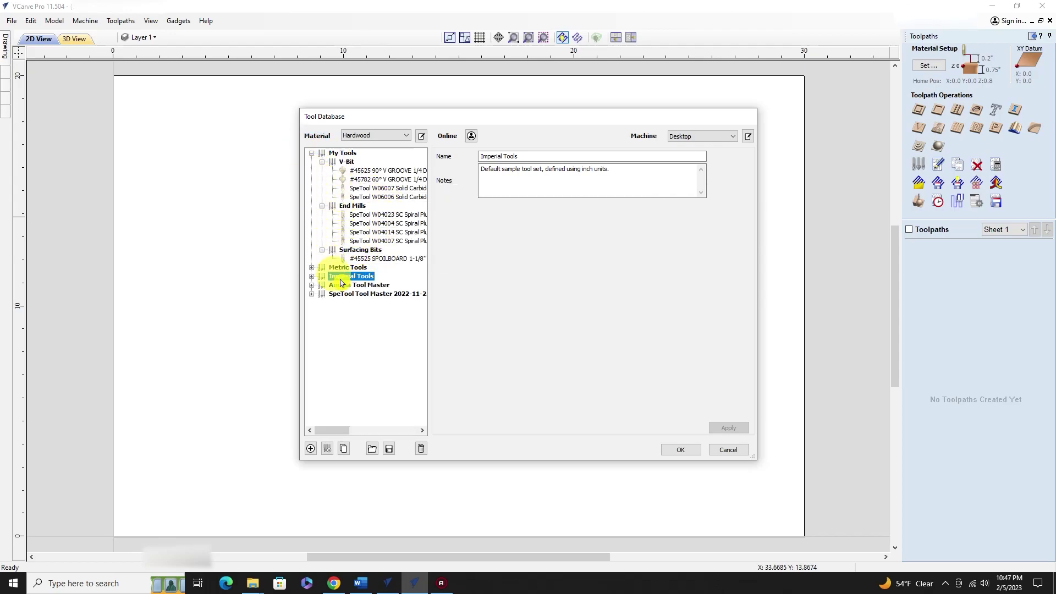
pyautogui.moveTo(339, 269)
pyautogui.mouseDown()
pyautogui.moveTo(343, 287)
pyautogui.moveTo(339, 272)
pyautogui.mouseUp()
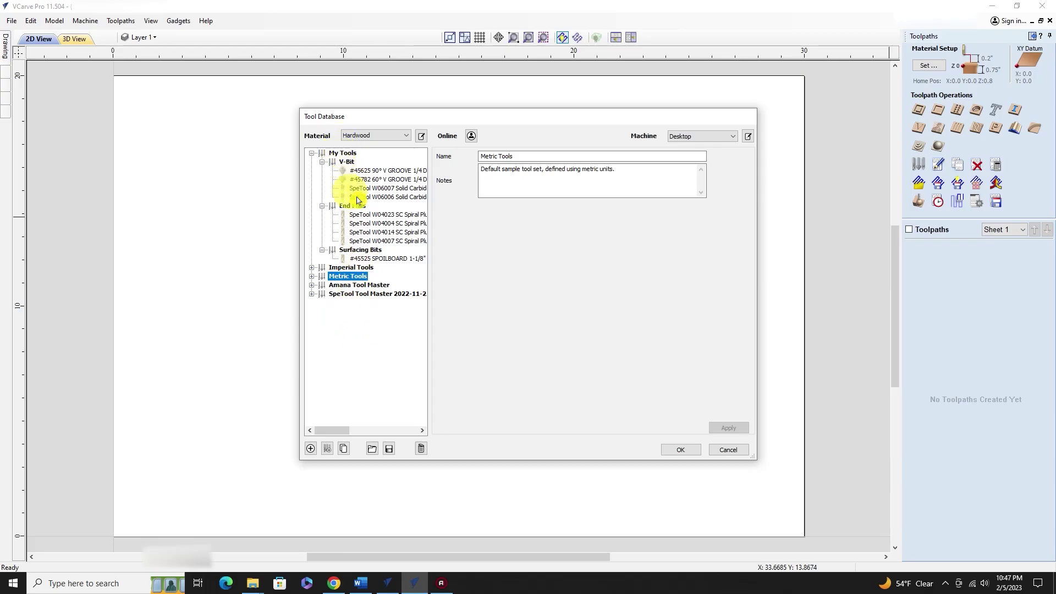
pyautogui.click(674, 449)
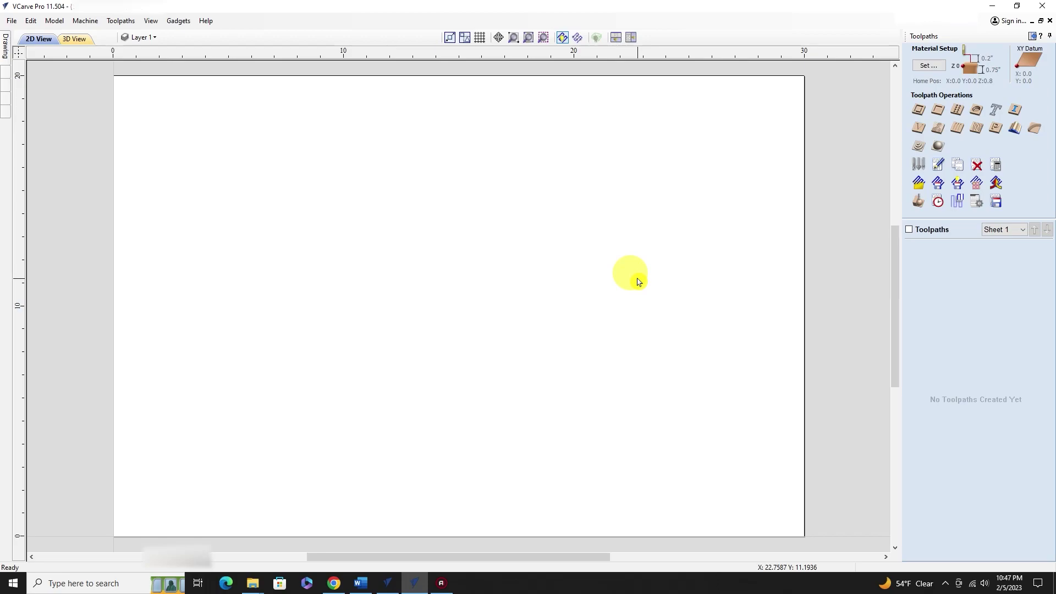